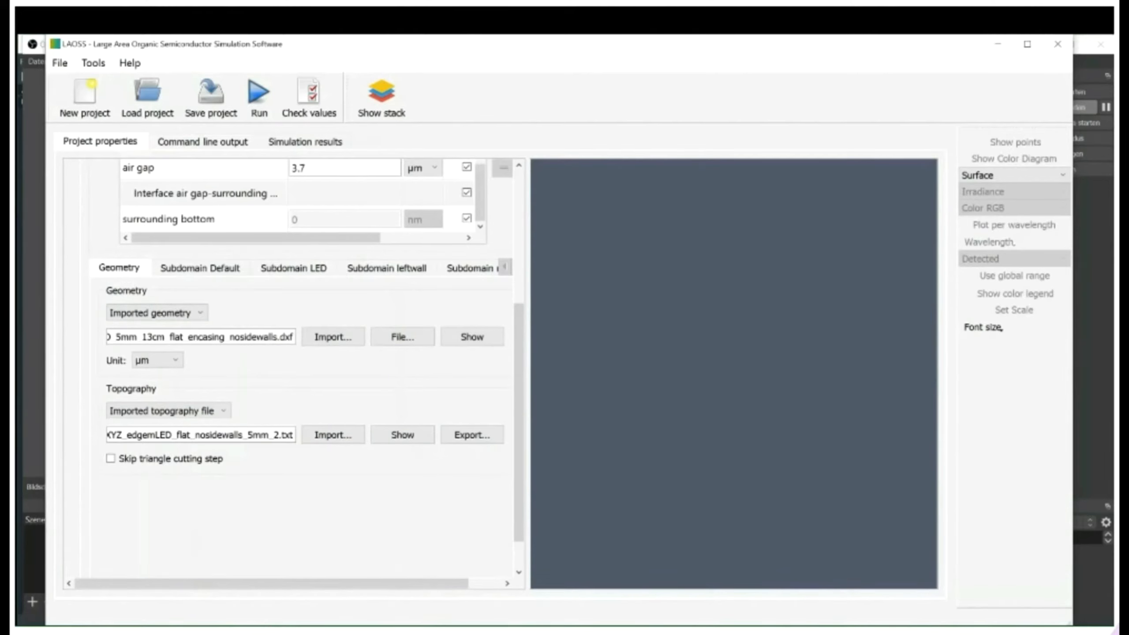
Step: Switch to the input-generation script in Spyder and examine the BLU, dome and light guide top feature geometry parameters
key("alt+Tab")
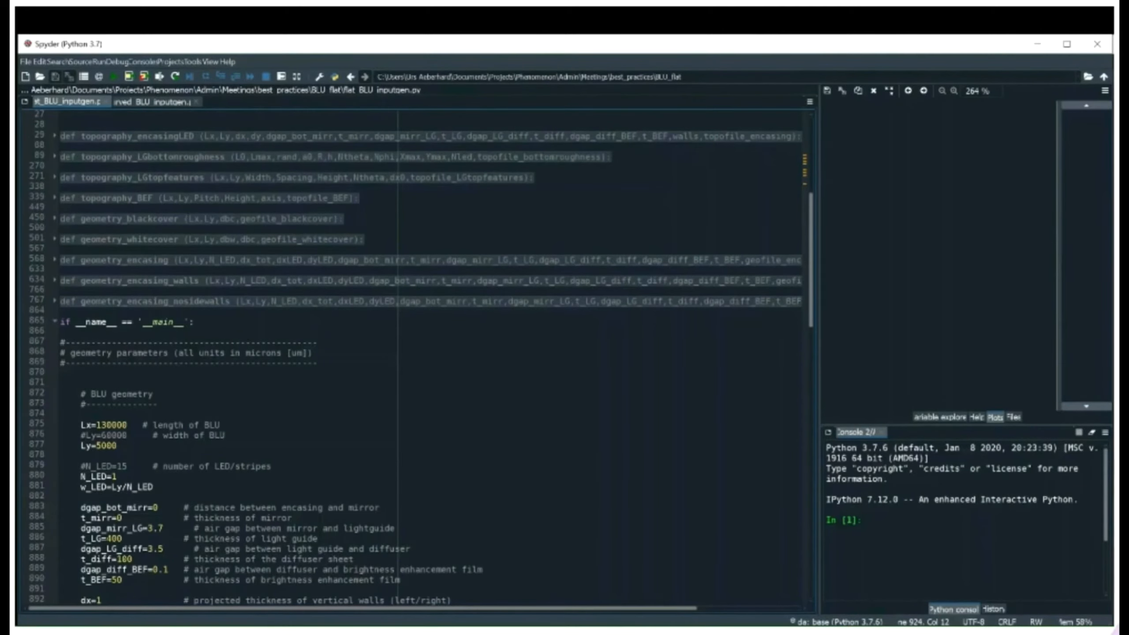
scroll(418, 356, "down", 2)
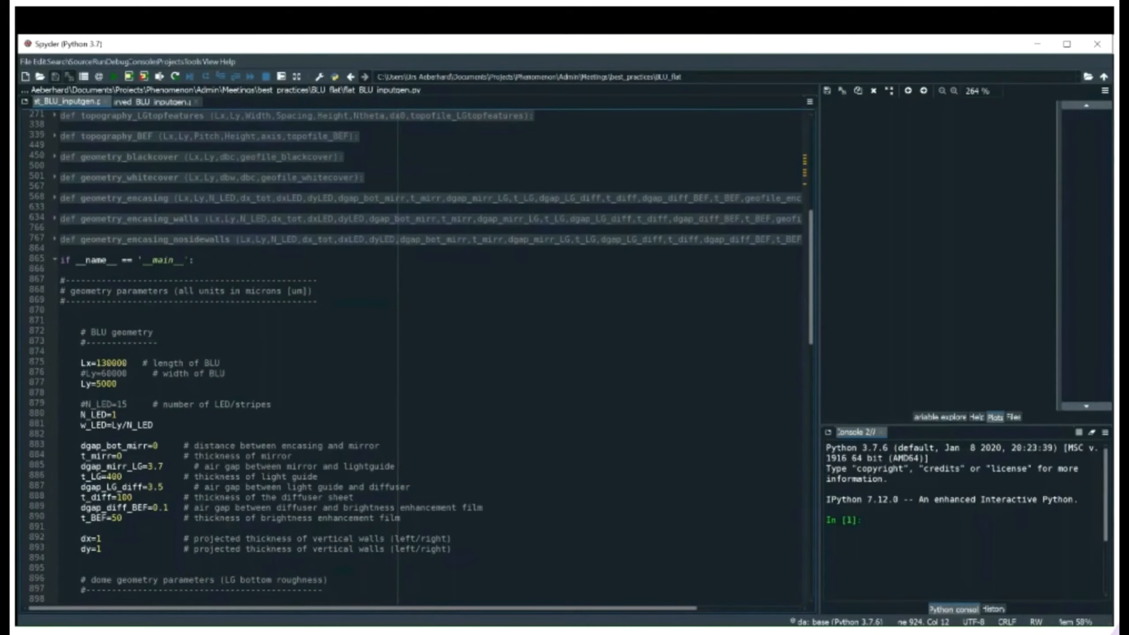
scroll(418, 356, "down", 5)
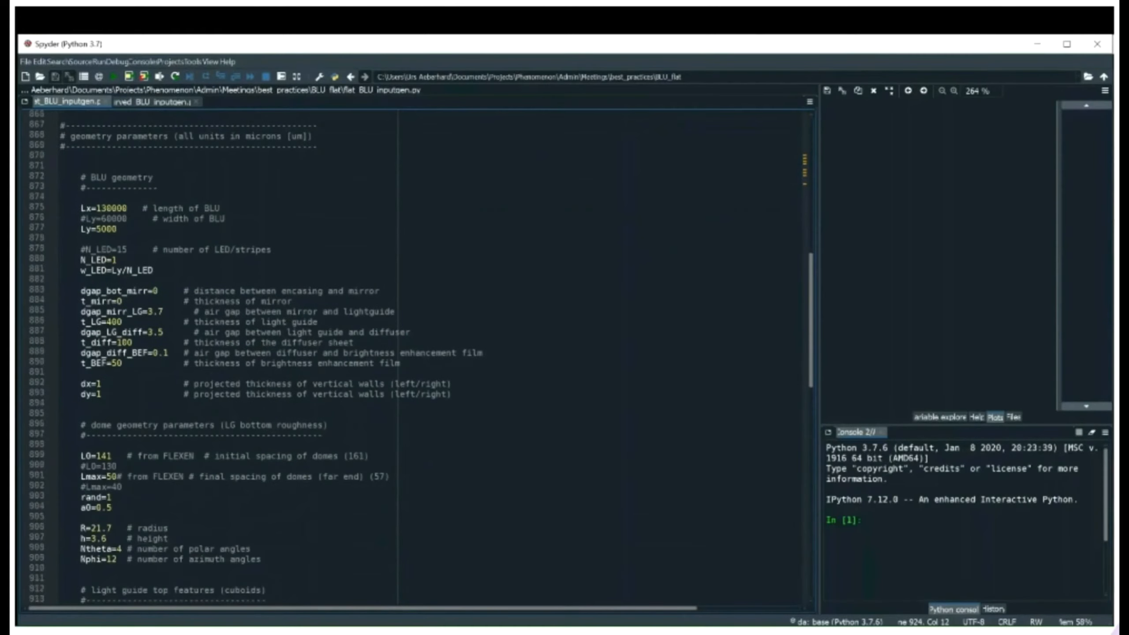
scroll(418, 356, "down", 1)
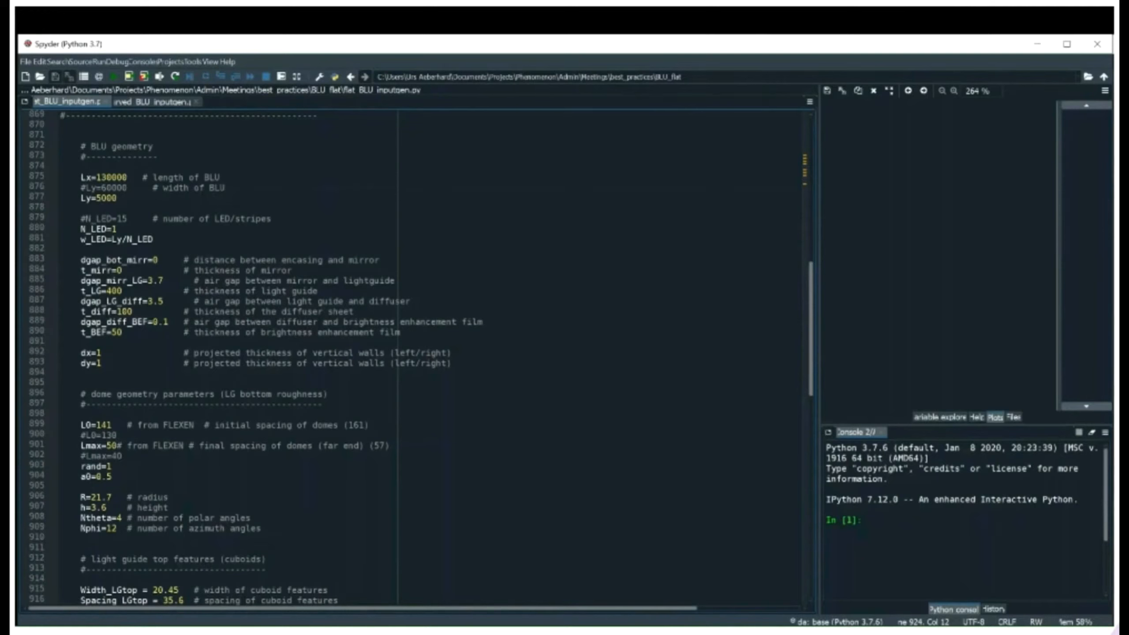
Step: Return to LAOSS and load the 3D file skewed_surface.stl in the topography import of the selected interface
key("alt+Tab")
left_click(796, 606)
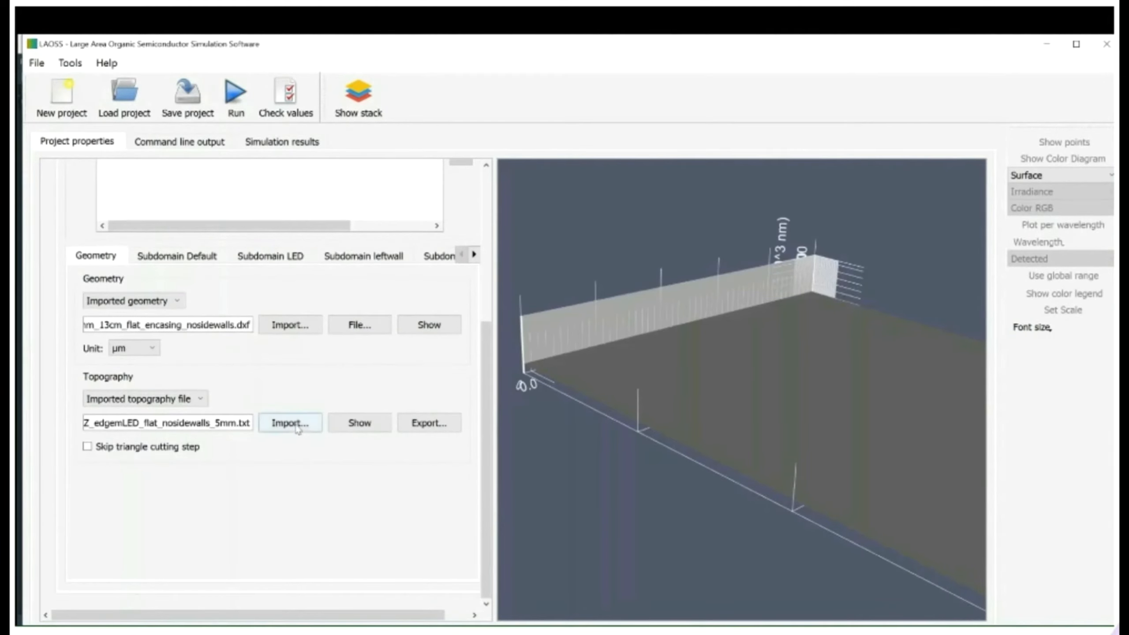
left_click(297, 426)
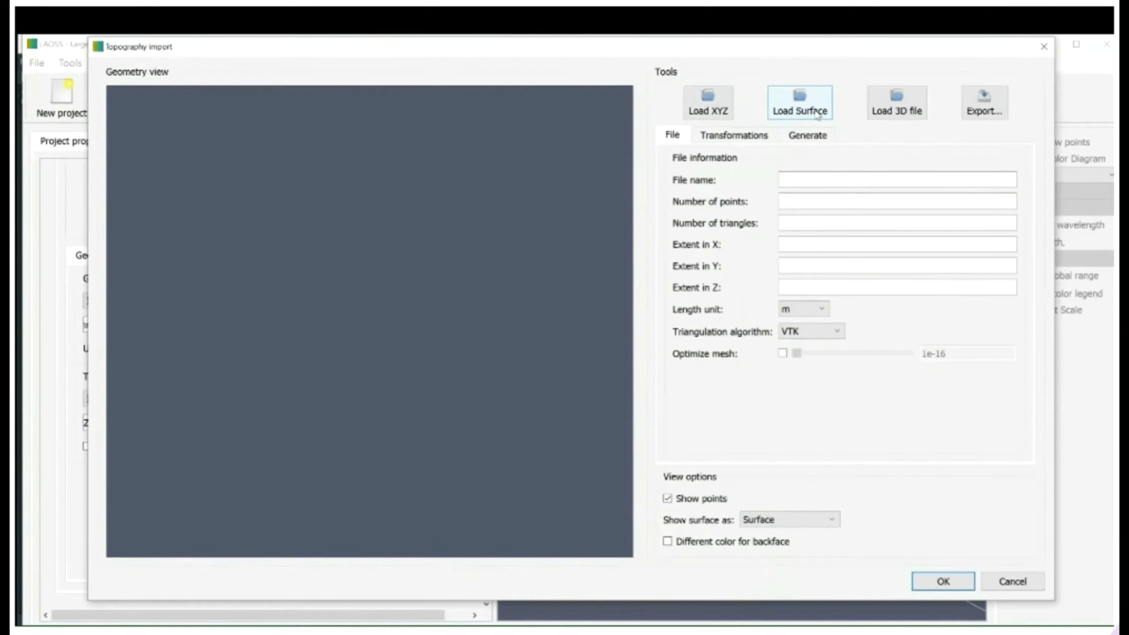
left_click(919, 111)
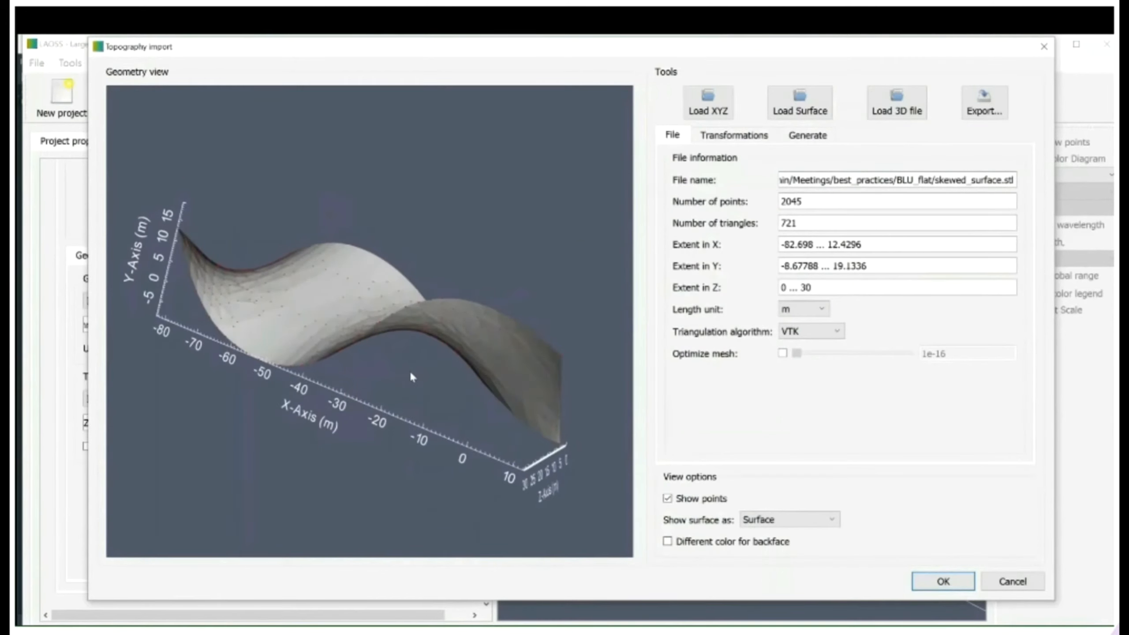
Step: Load the XYZ file XYZ_edgemLED_flat_nosidewalls_5mm.txt as the topography and accept the import
left_click(712, 110)
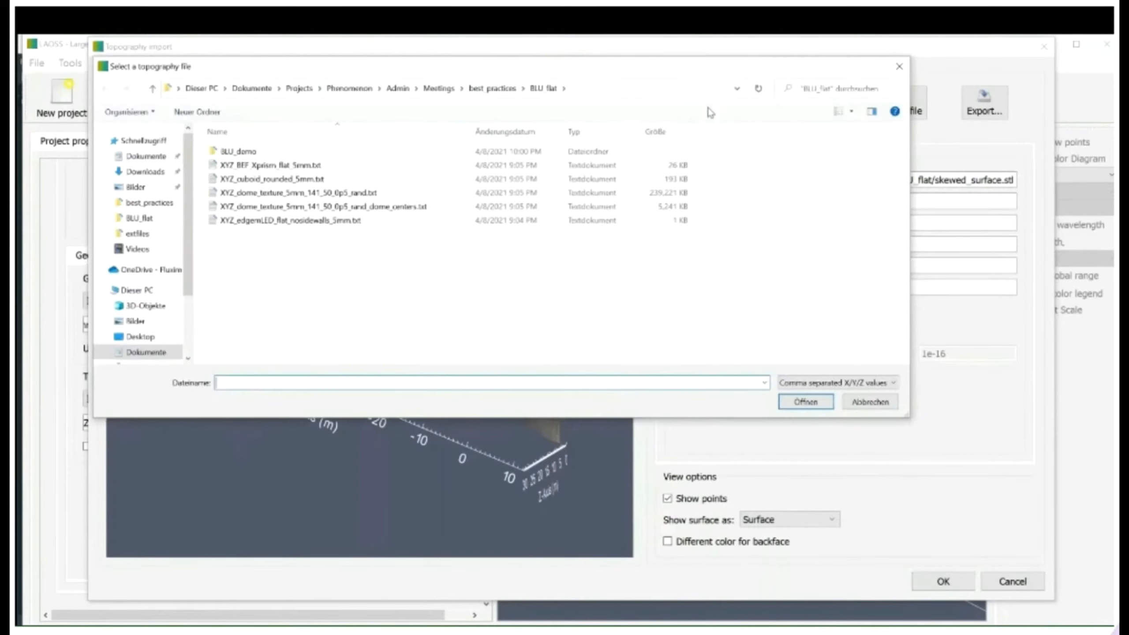
double_click(336, 221)
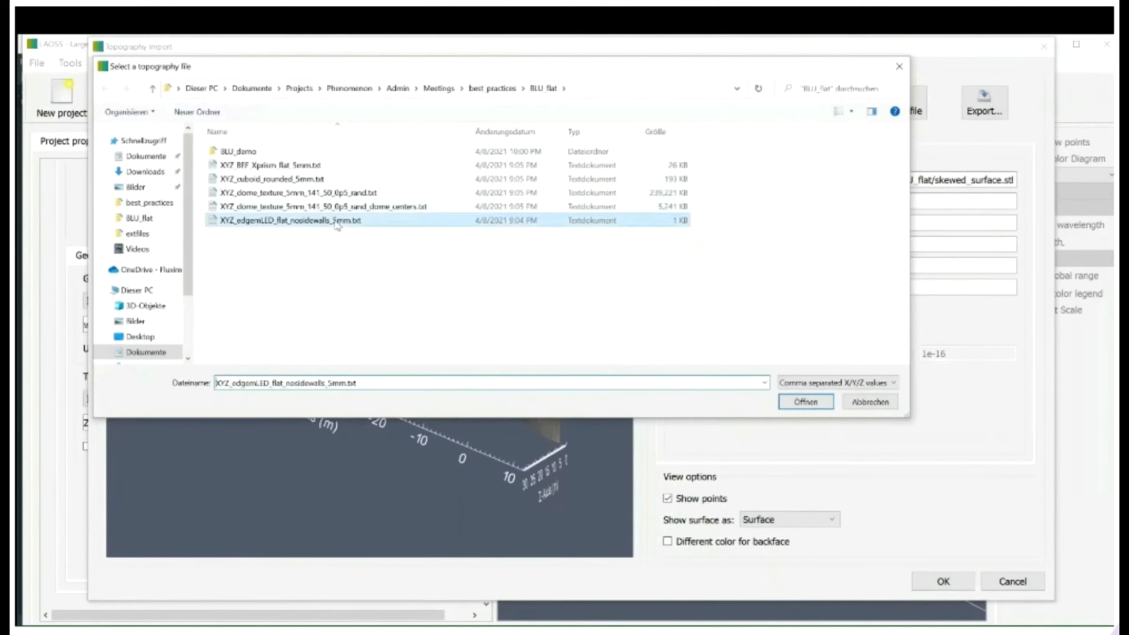
left_click(944, 581)
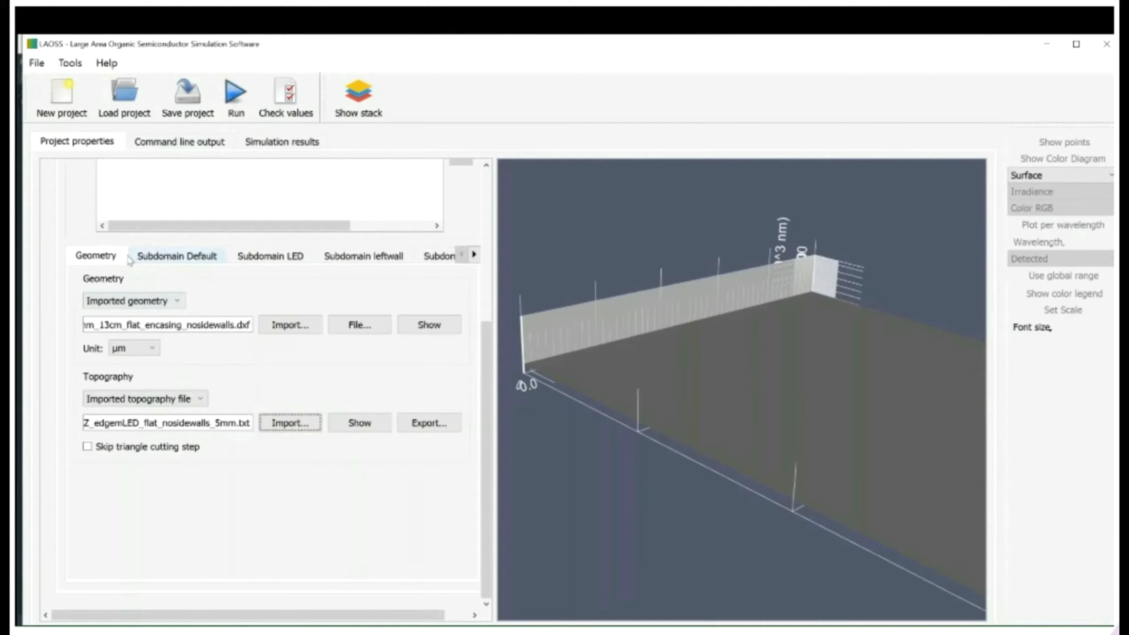
Step: Review the optical properties of the four subdomains and plot the Default subdomain's top reflectance and transmittance
left_click(146, 260)
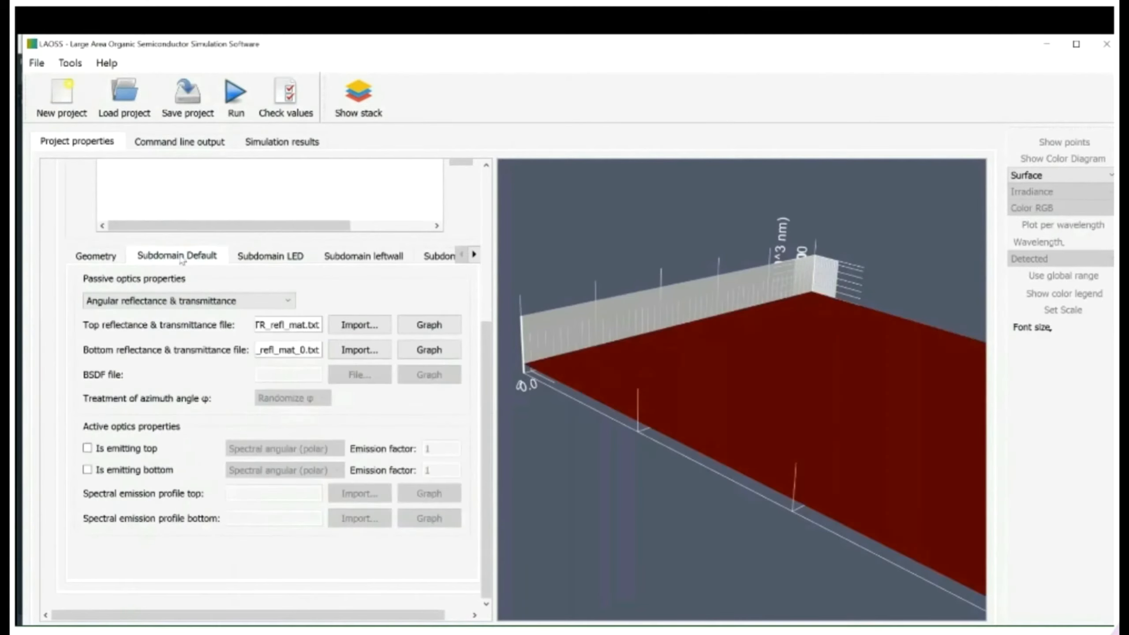
left_click(272, 259)
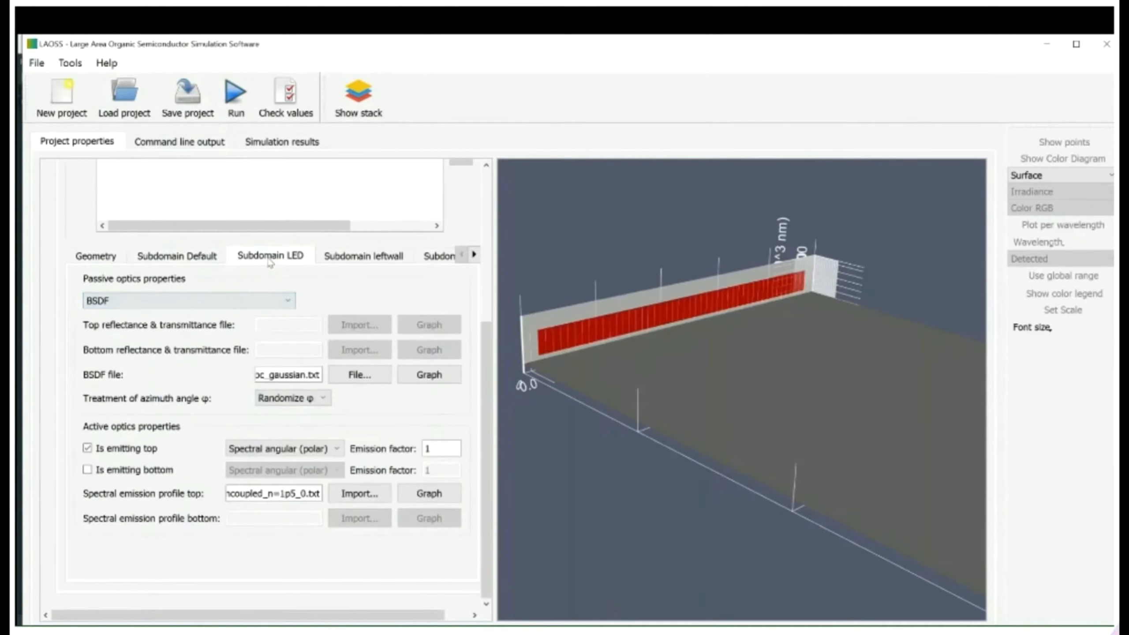
left_click(359, 262)
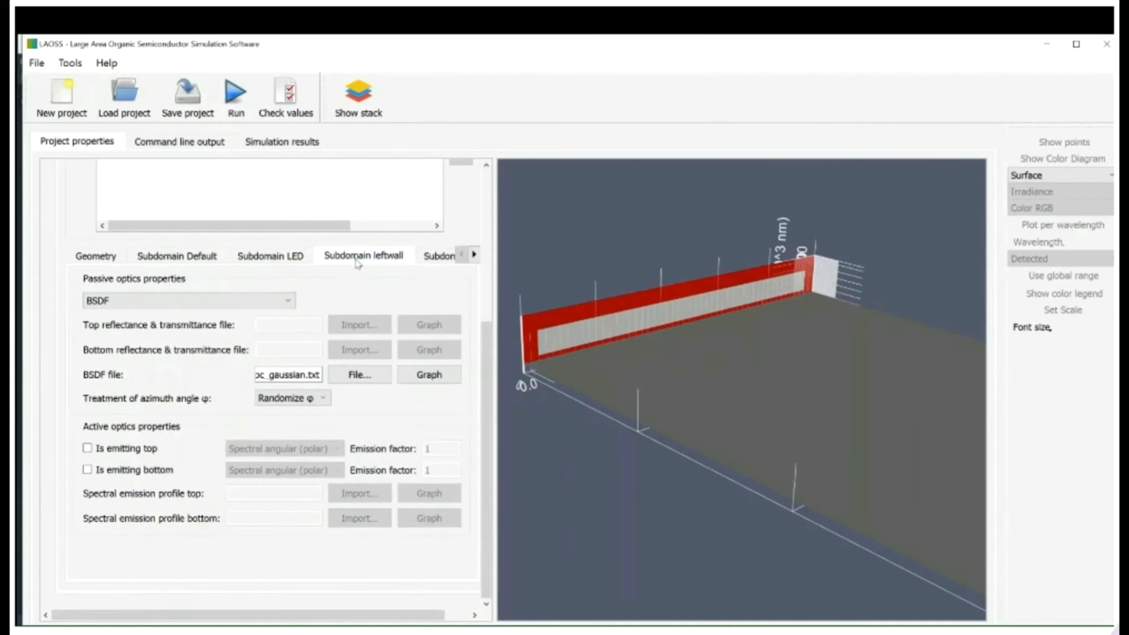
left_click(427, 263)
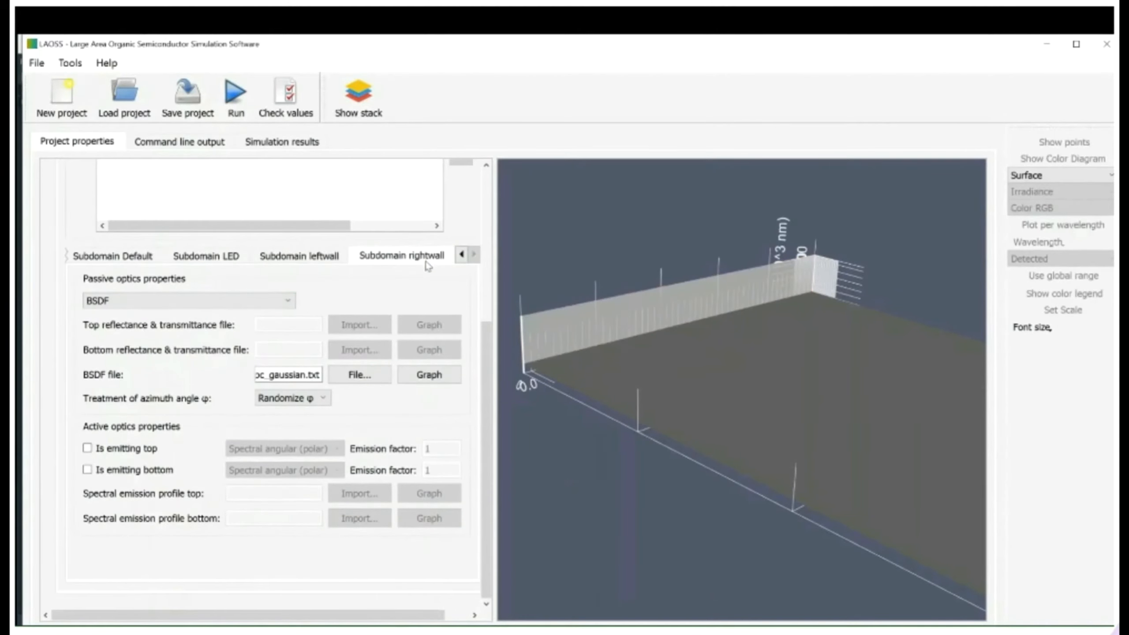
left_click(120, 259)
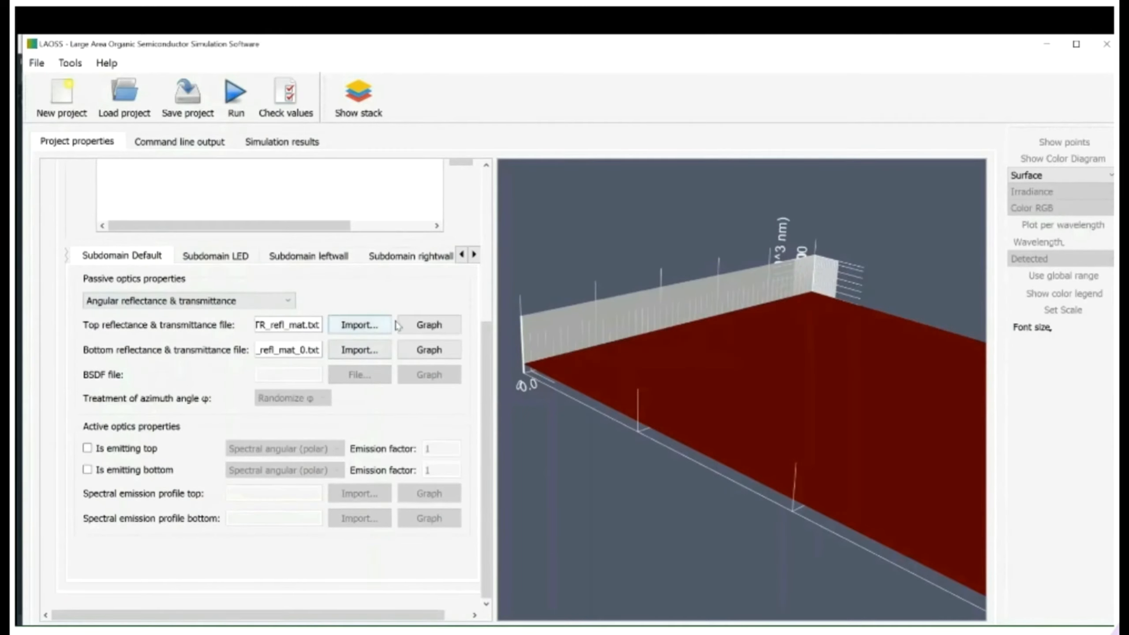
left_click(427, 326)
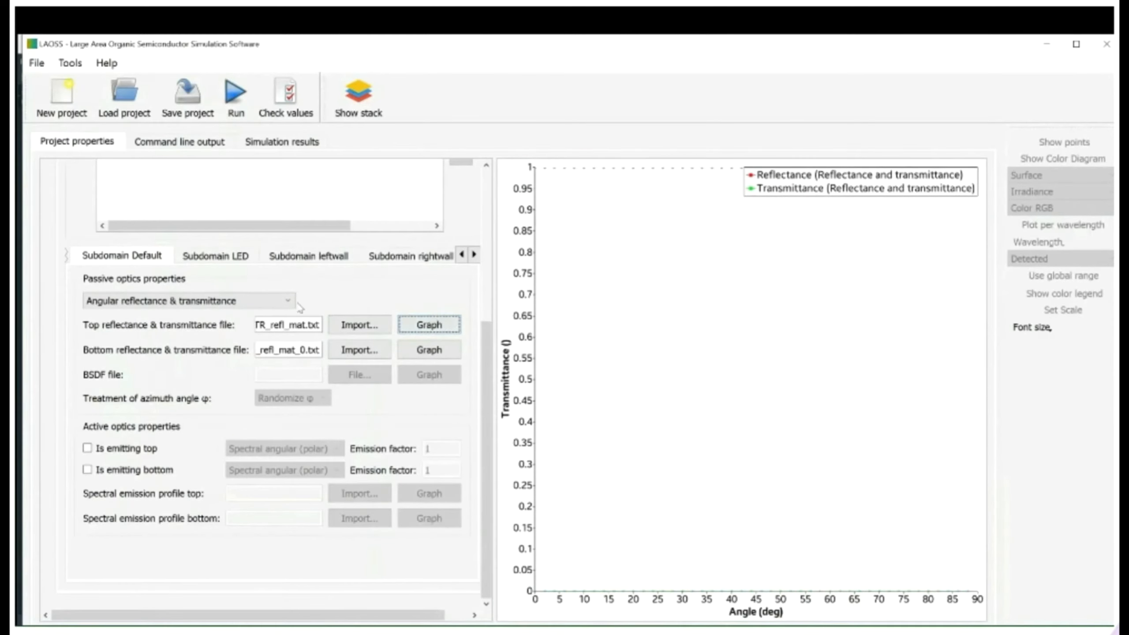
Step: Plot the LED subdomain's top spectral emission profile and BSDF file, and review the available passive optics models
left_click(206, 265)
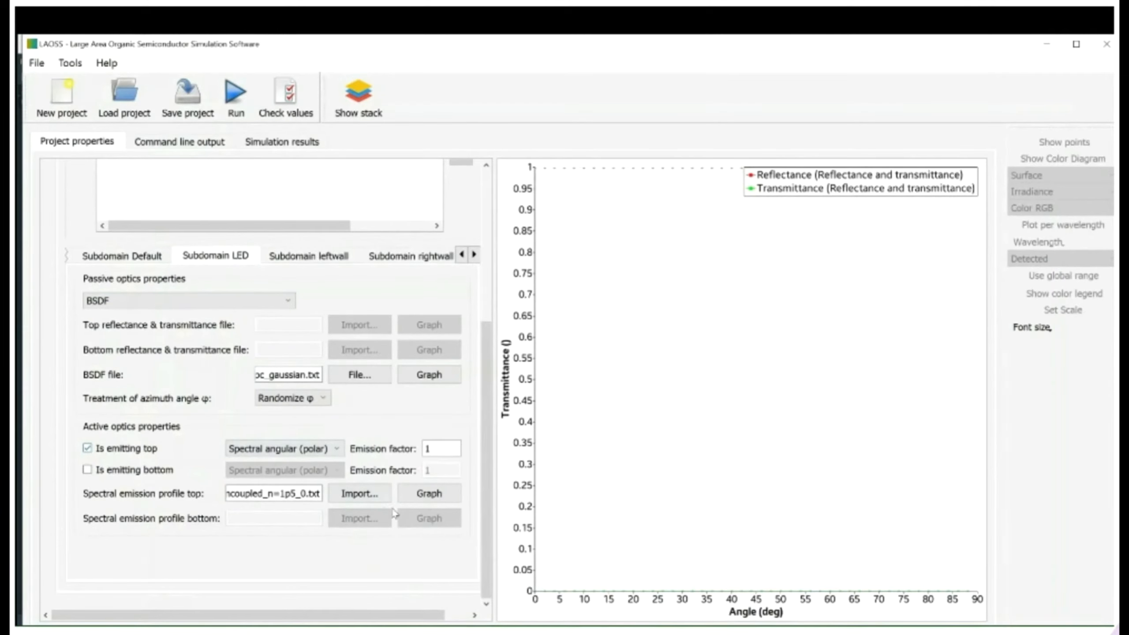
left_click(423, 493)
left_click_drag(595, 484, 501, 348)
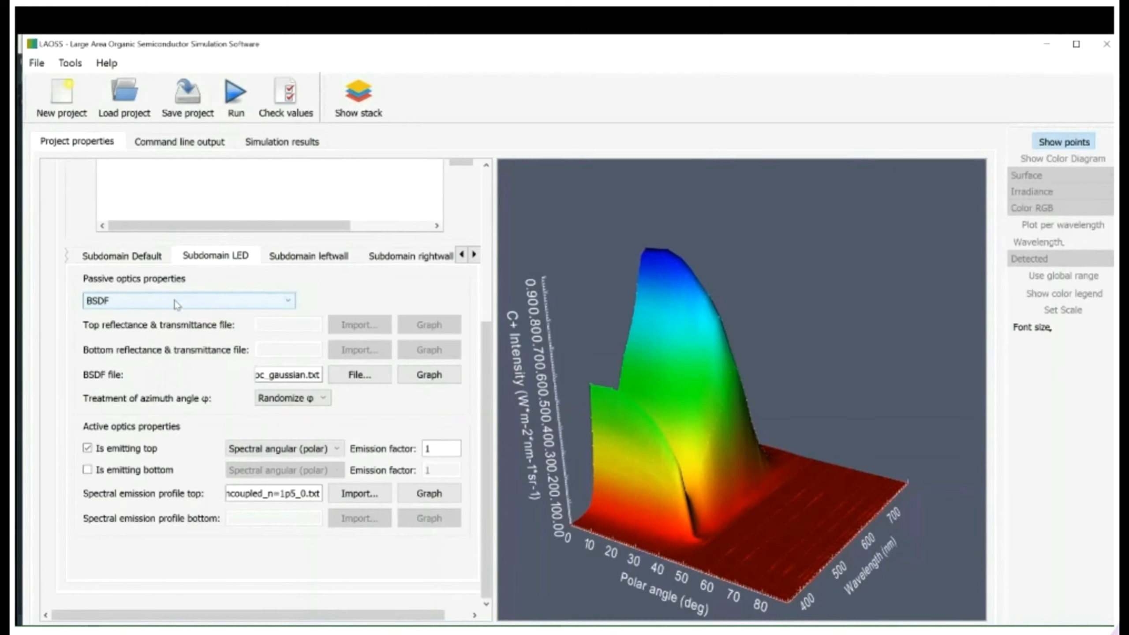
left_click(429, 375)
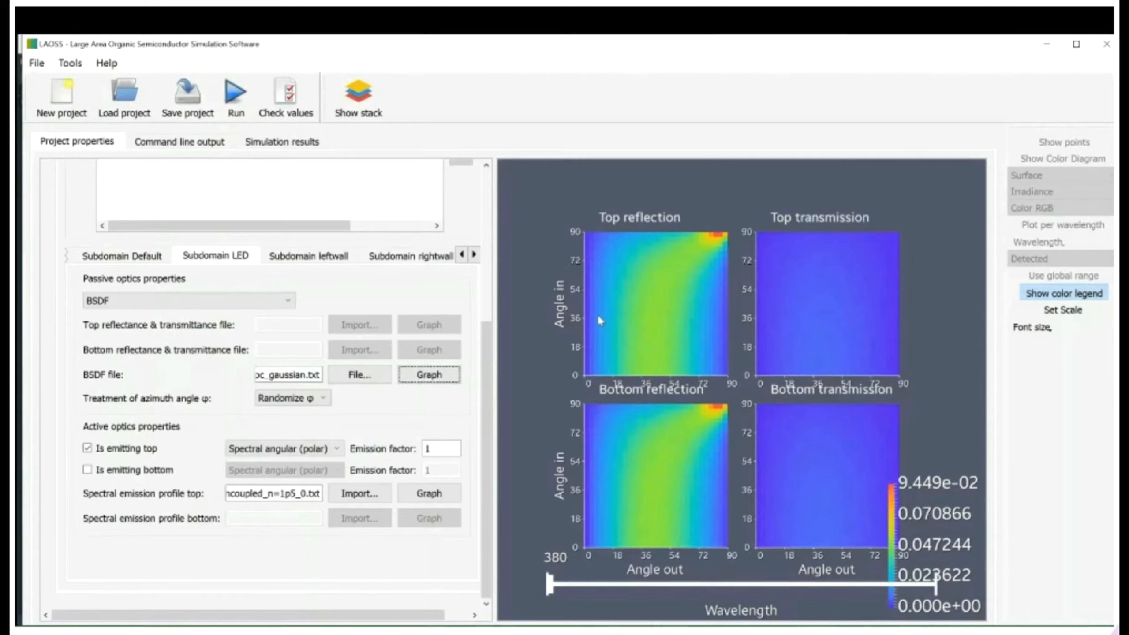
left_click(288, 303)
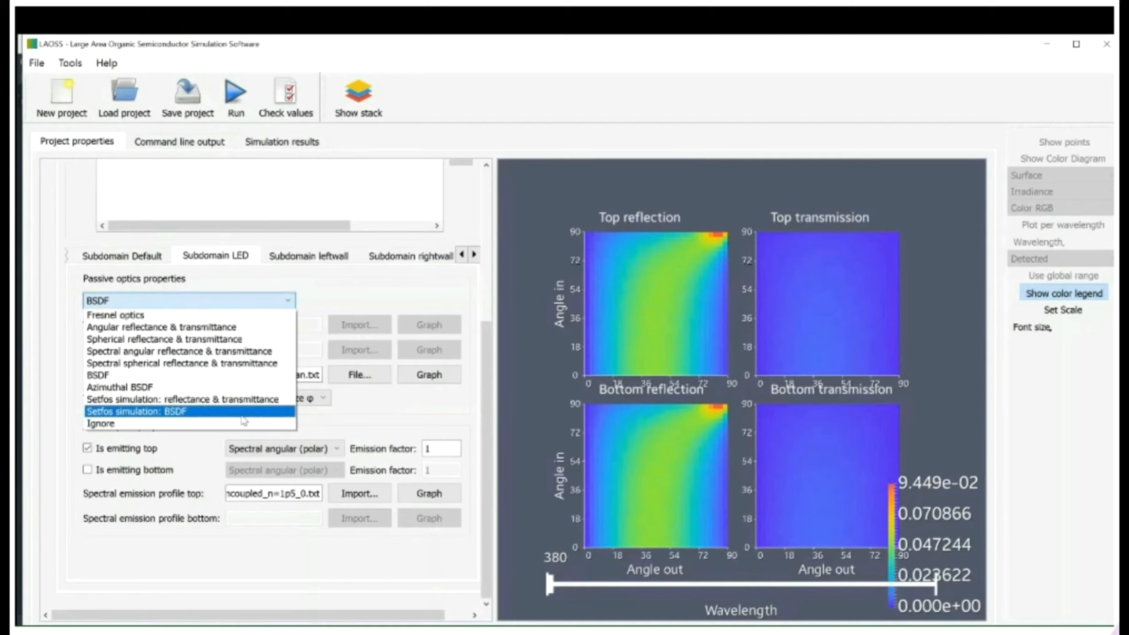
Step: Check the leftwall and rightwall subdomains' optics and the Default subdomain optics of the light guide-air gap interface
left_click(300, 260)
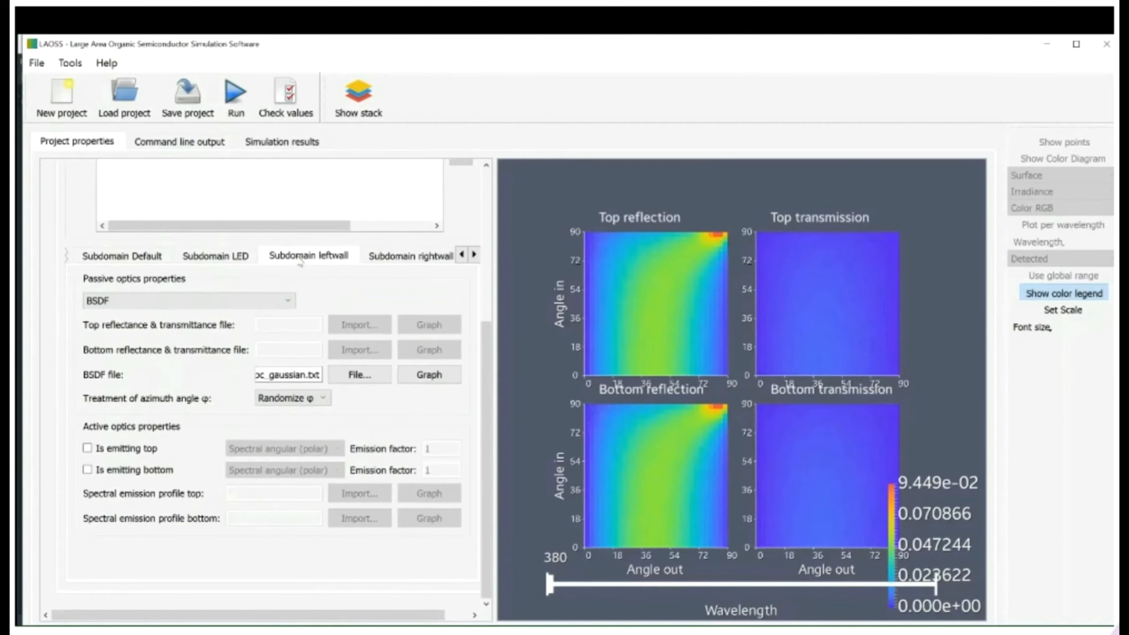
left_click(395, 260)
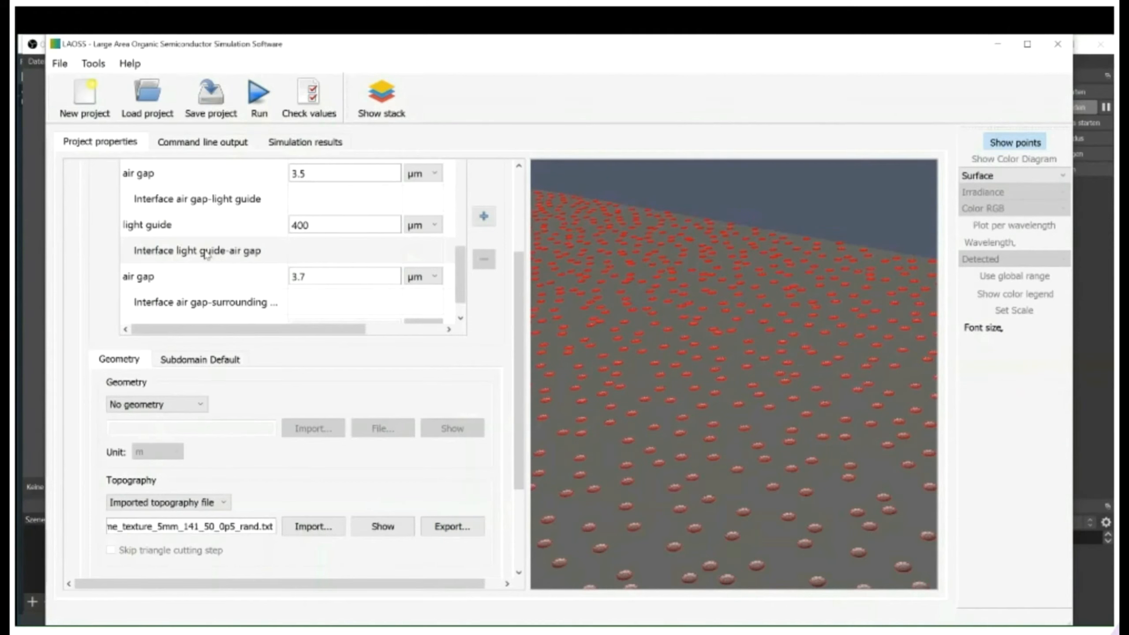
left_click(208, 363)
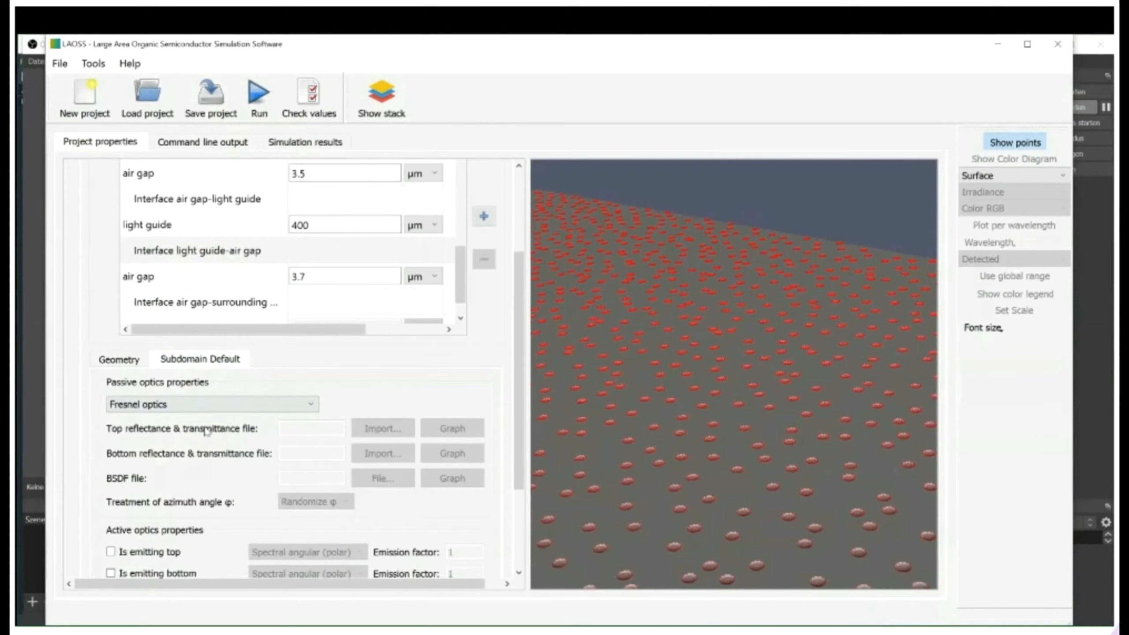
Step: Open the topography import for the light guide-air gap interface and set its length unit to µm
left_click(118, 359)
left_click_drag(524, 358, 524, 449)
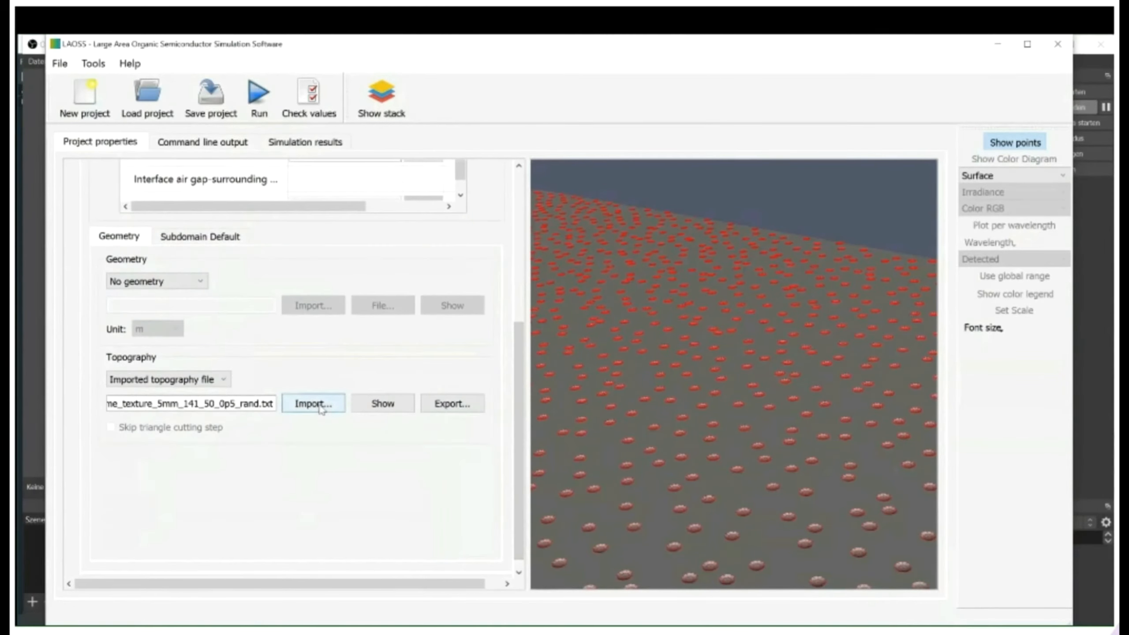
left_click(321, 408)
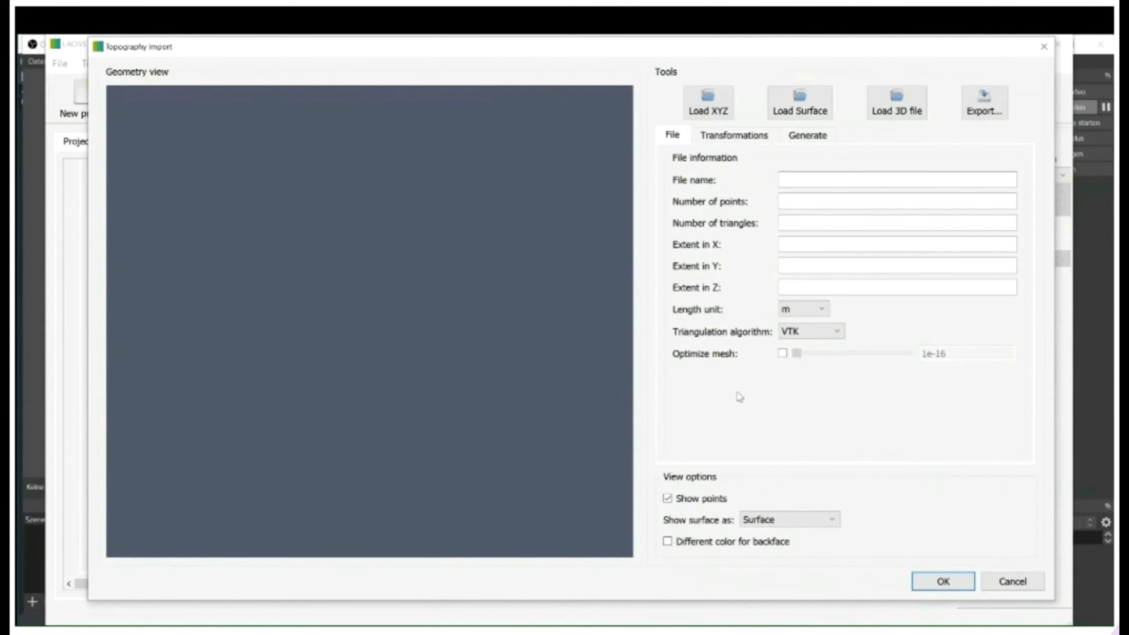
left_click(806, 311)
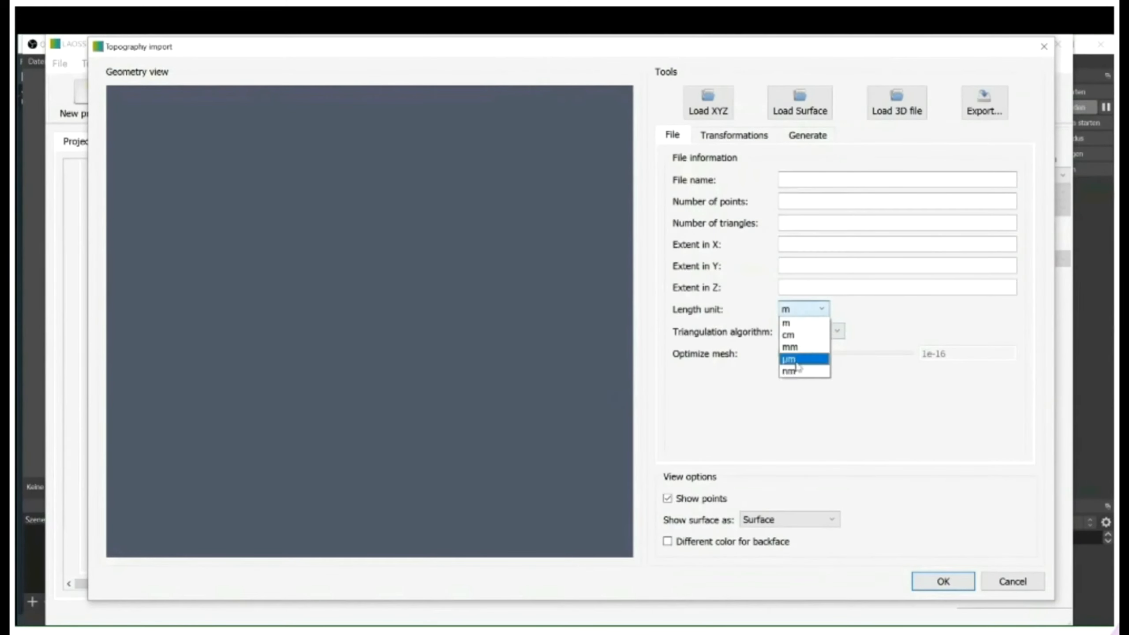
left_click(796, 360)
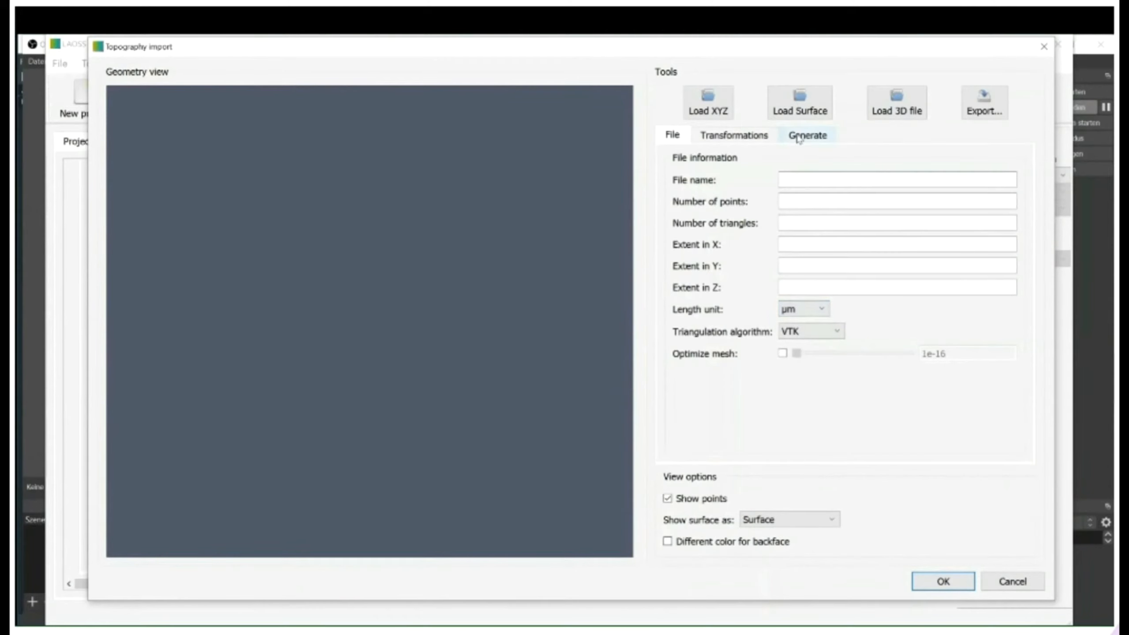
Step: Set the overall extent of the topography to generate to width 130000 and height 5000
left_click(798, 138)
key("Tab")
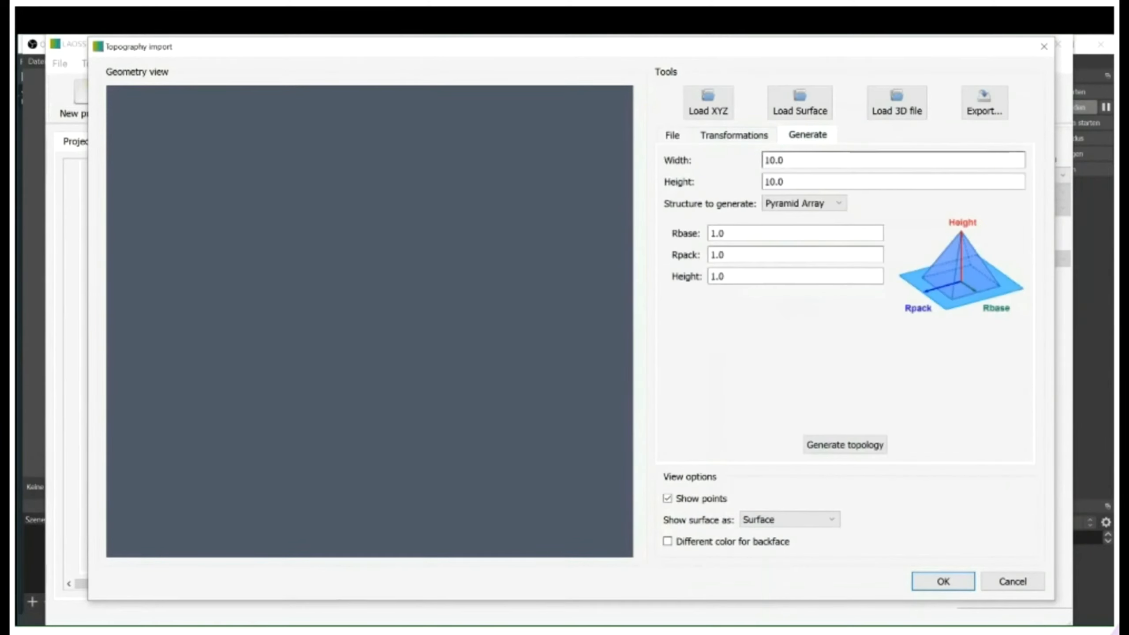
type("130000")
key("Tab")
key("BackSpace")
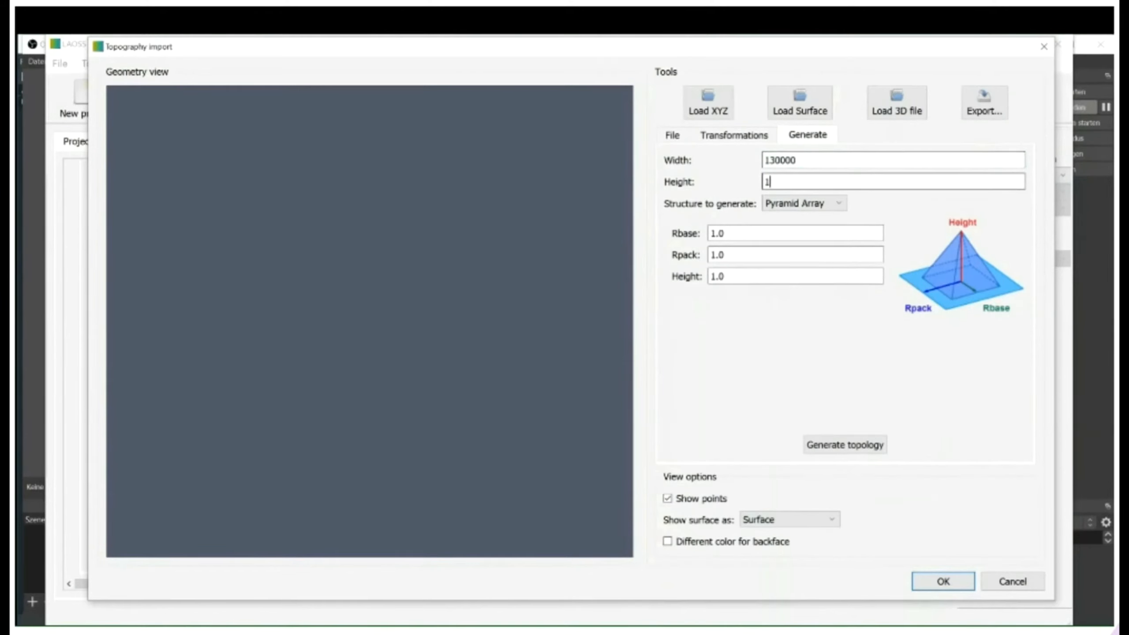
type("5000")
key("Tab")
Step: Generate a pyramid array topography with Rbase 20, Rpack 20 and pyramid height 10
type("20")
key("Tab")
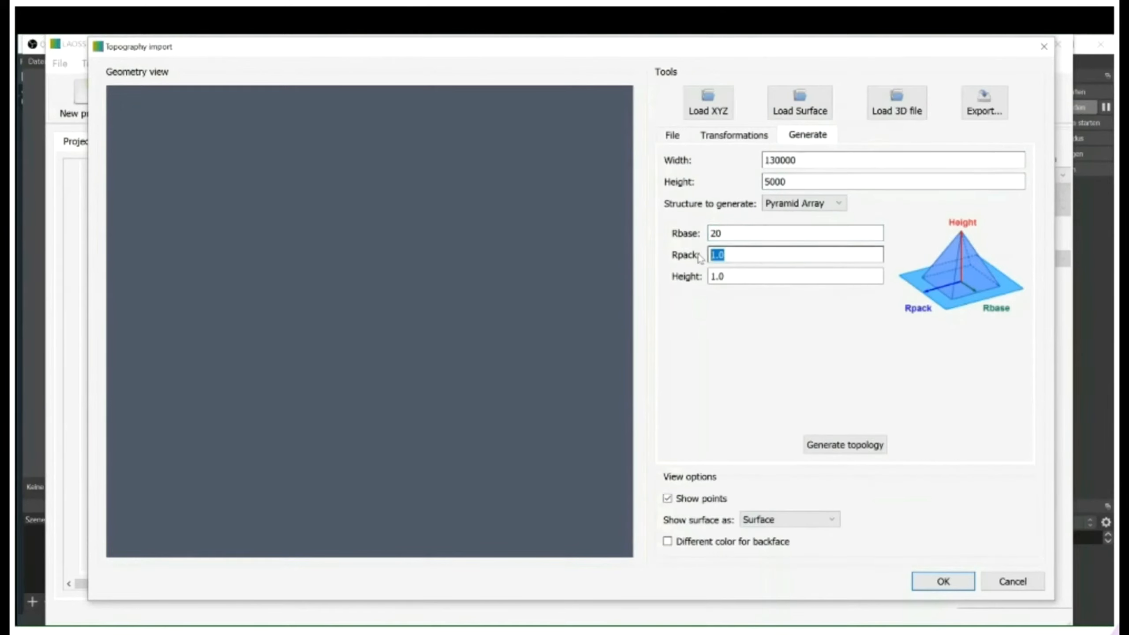
type("20")
key("Tab")
type("10")
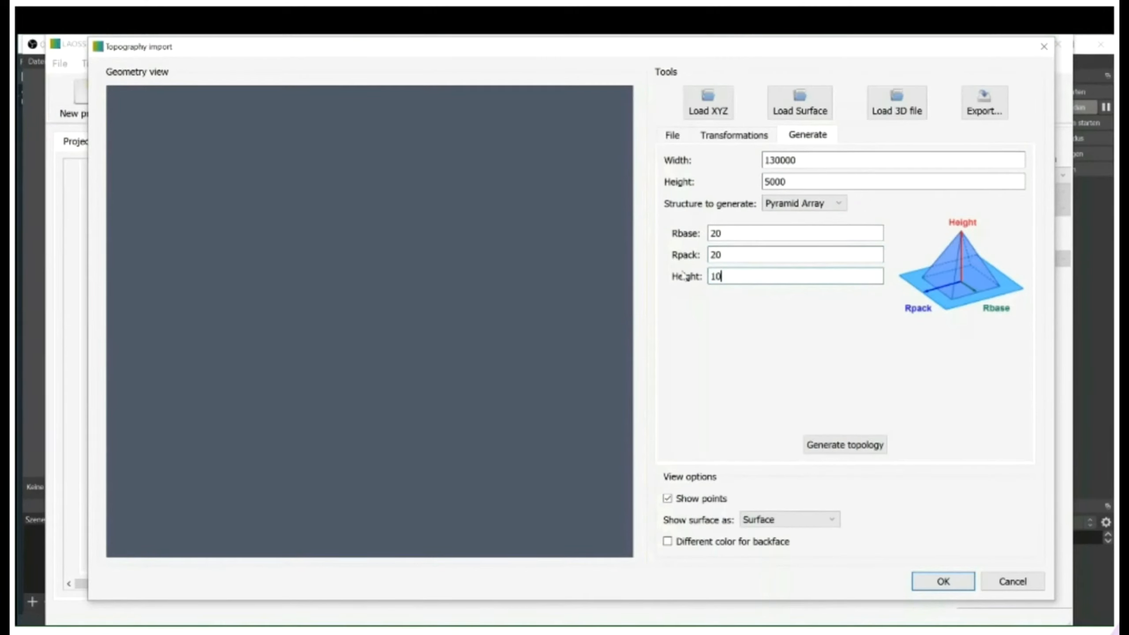
left_click(850, 445)
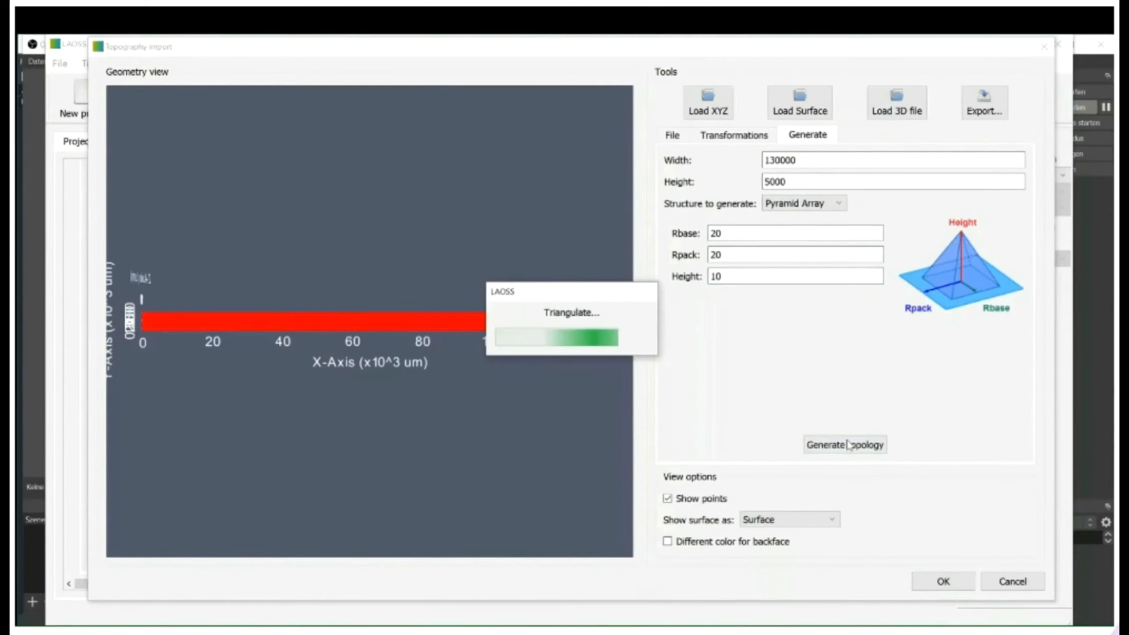
Step: Apply the Invert transformation to the generated pyramid array, inspect it up close and cancel the topography import
left_click(735, 135)
left_click(800, 160)
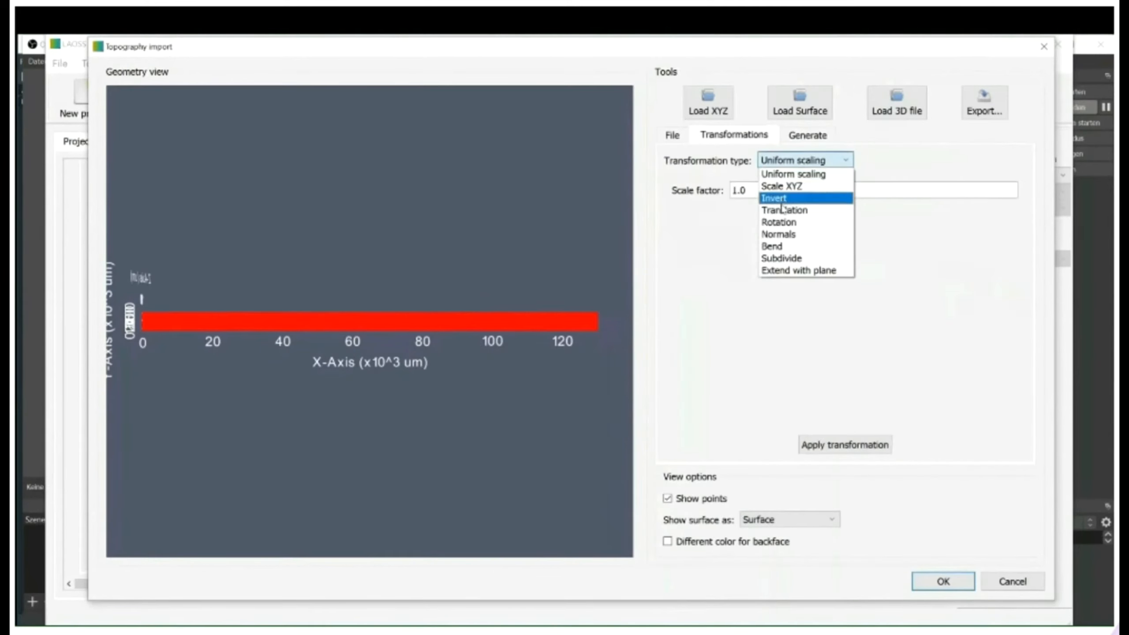
left_click(782, 201)
left_click(838, 446)
scroll(361, 347, "up", 5)
scroll(369, 356, "up", 6)
left_click_drag(406, 397, 415, 431)
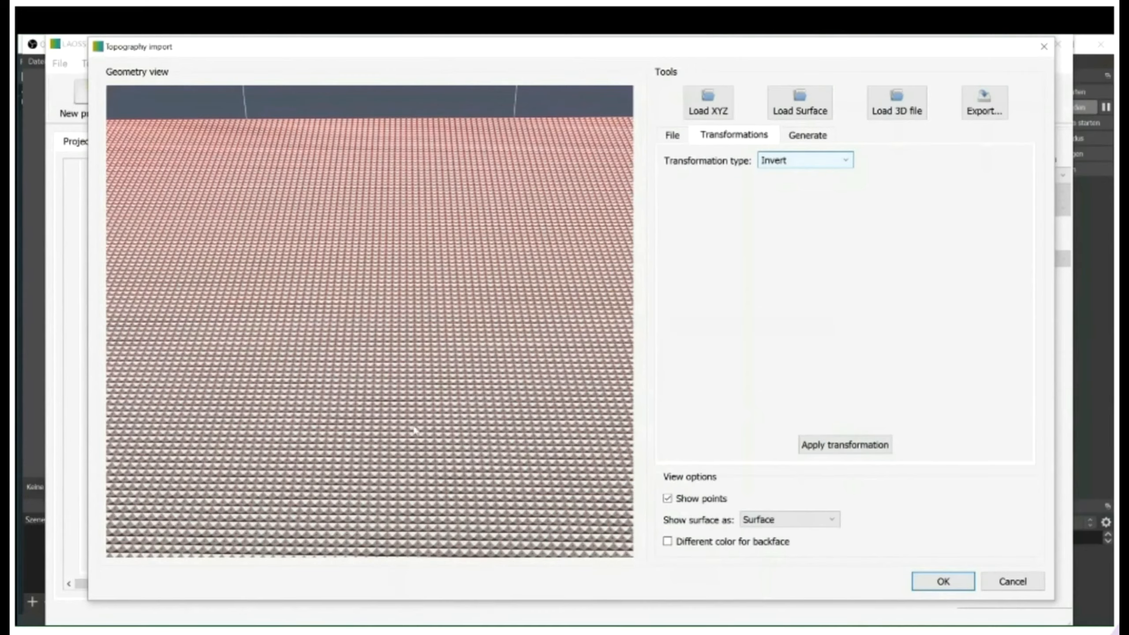
left_click(1014, 582)
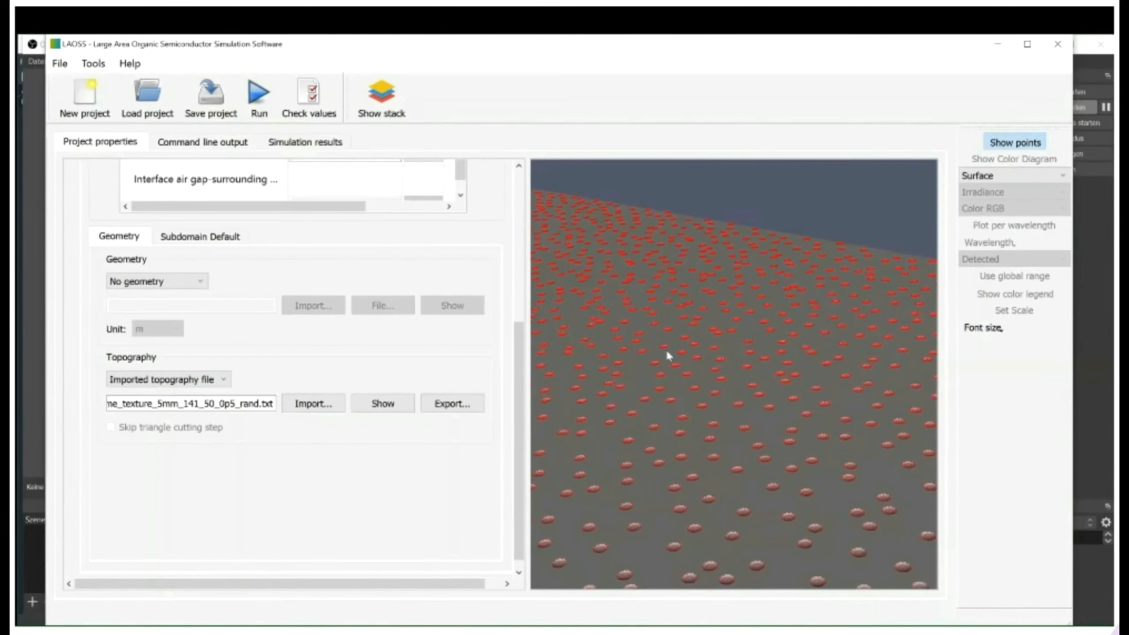
Step: Display the imported topography of the air gap-light guide interface and examine its structure up close
scroll(507, 312, "up", 5)
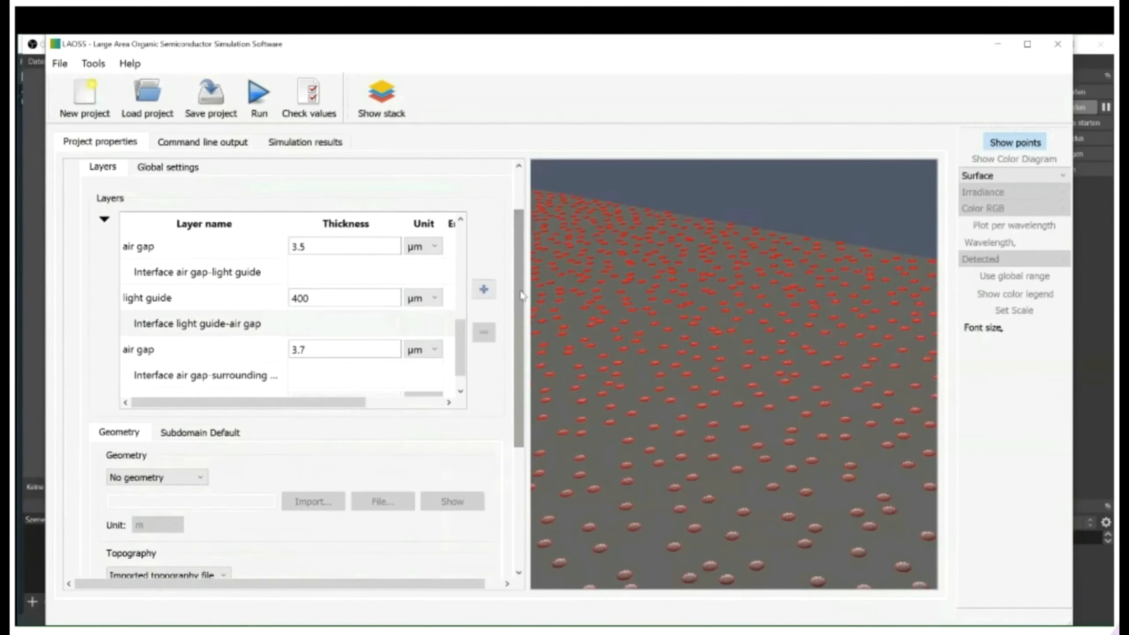
left_click(205, 278)
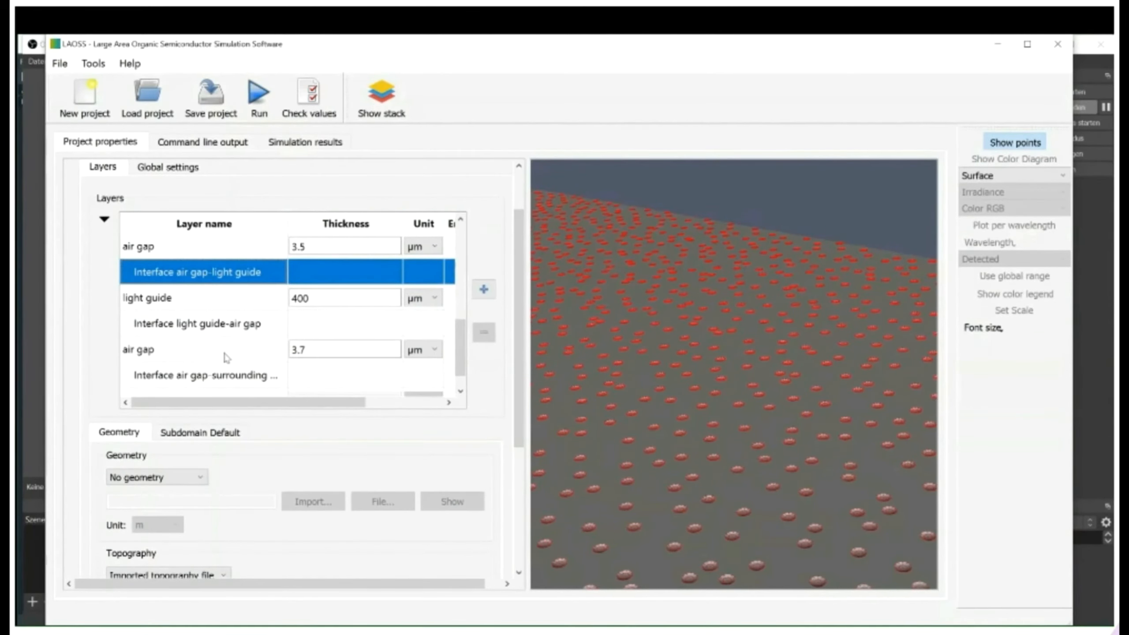
left_click_drag(518, 429, 517, 498)
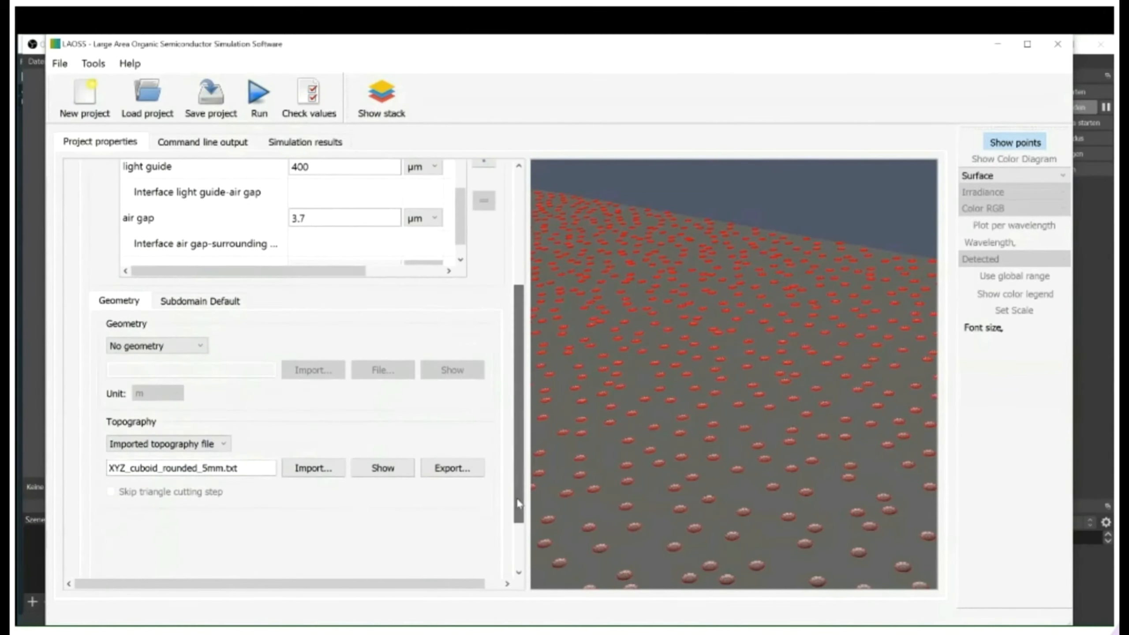
left_click(382, 468)
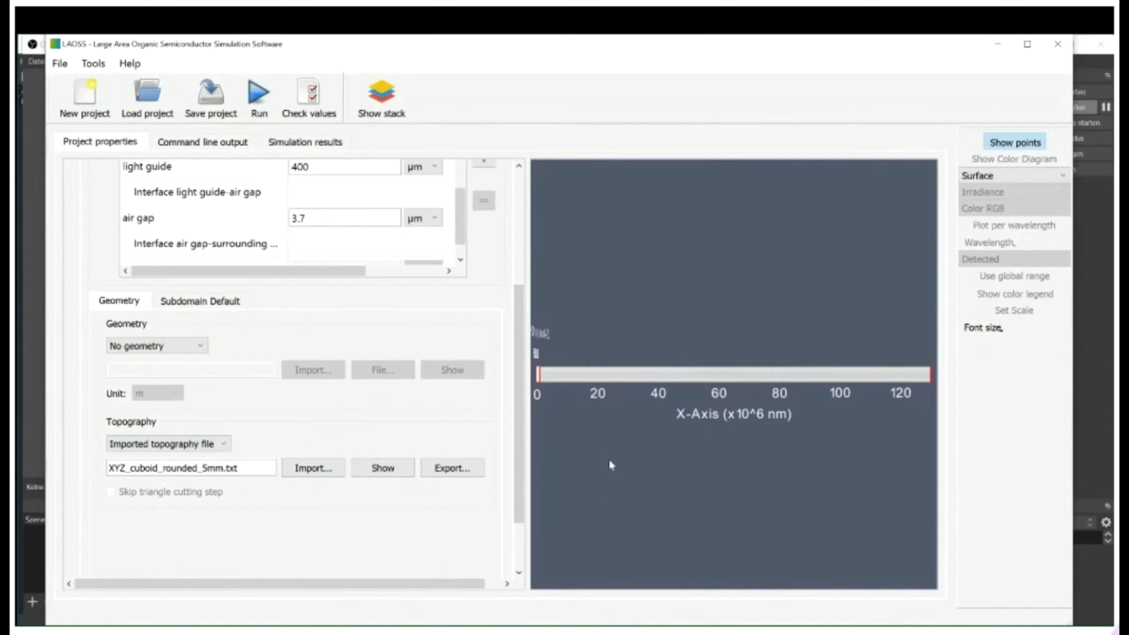
left_click_drag(608, 425, 783, 485)
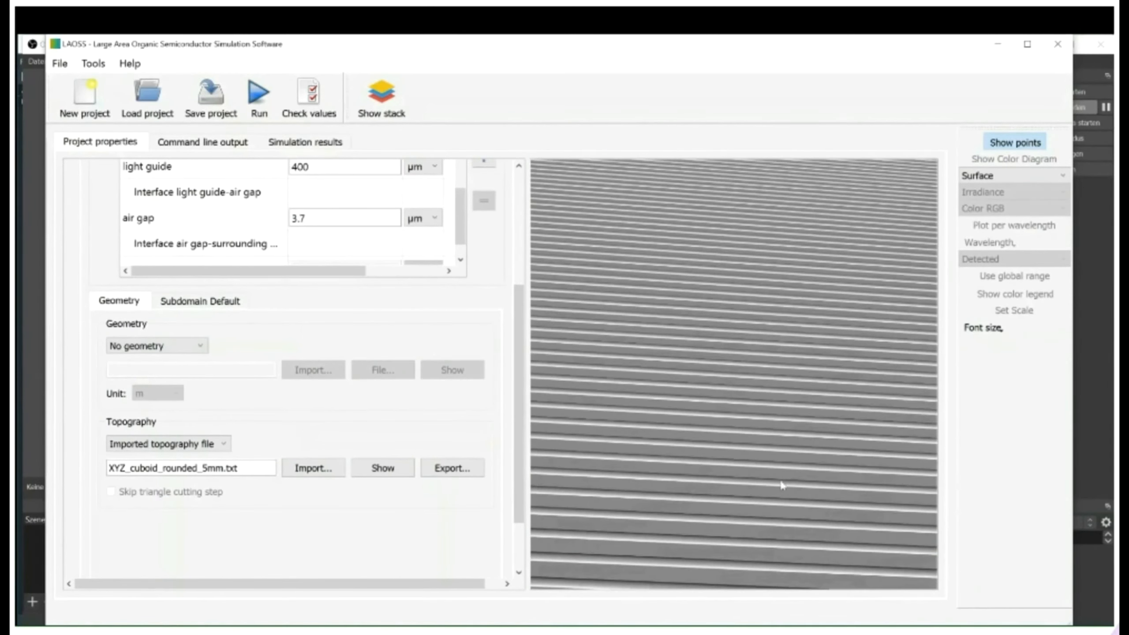
scroll(517, 376, "up", 3)
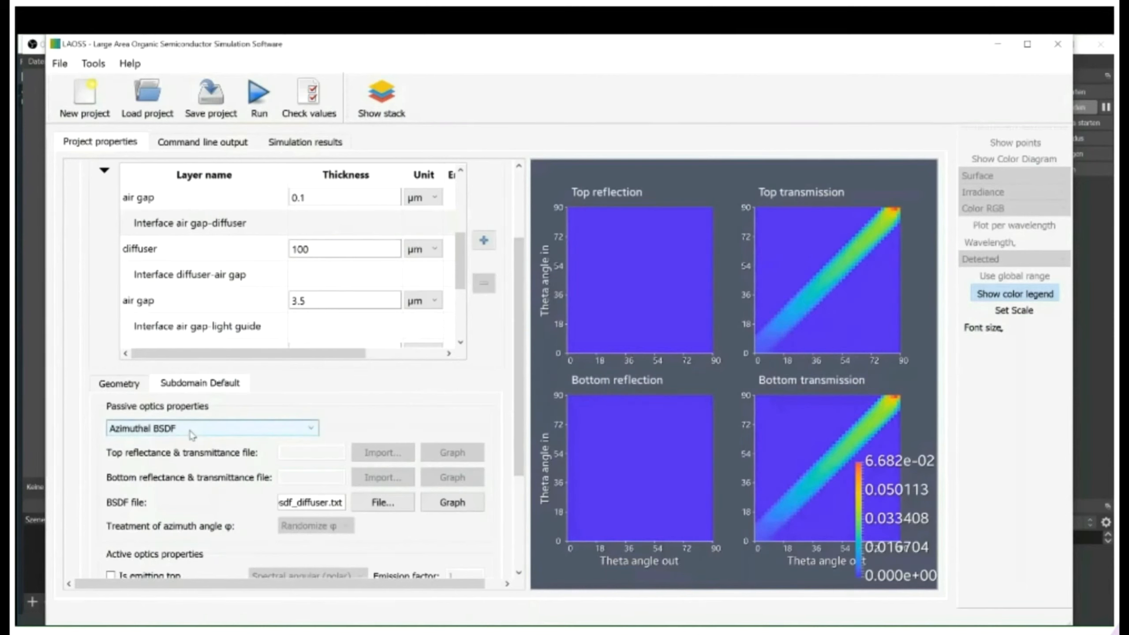
Step: Display the imported geometry of the diffuser-air gap interface and examine its outline near the origin
left_click(214, 276)
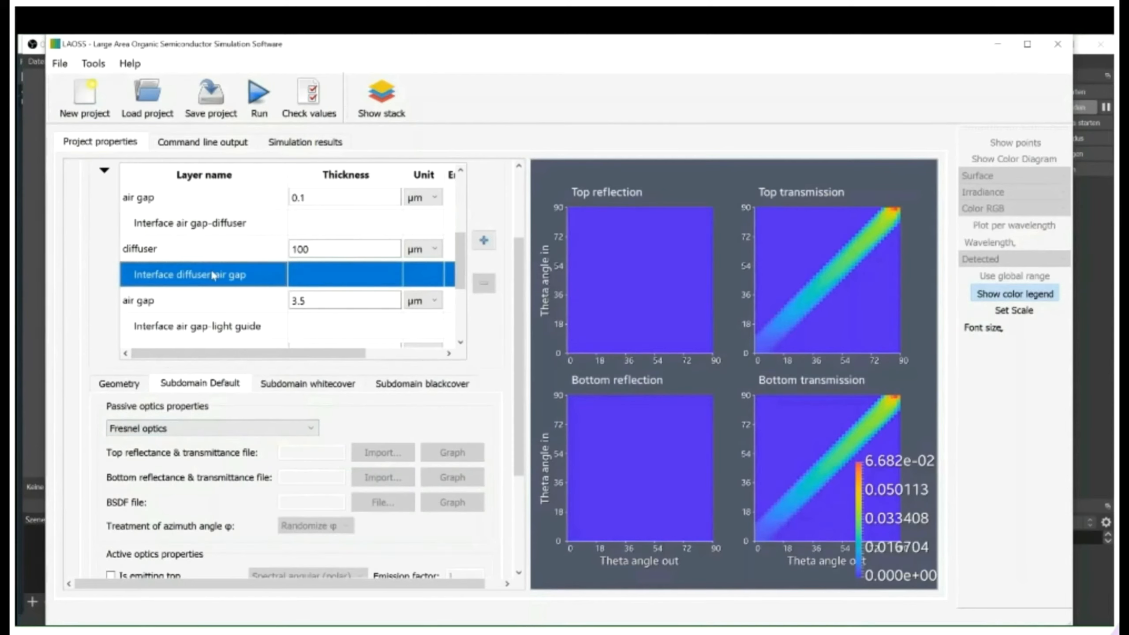
left_click(124, 382)
left_click(464, 454)
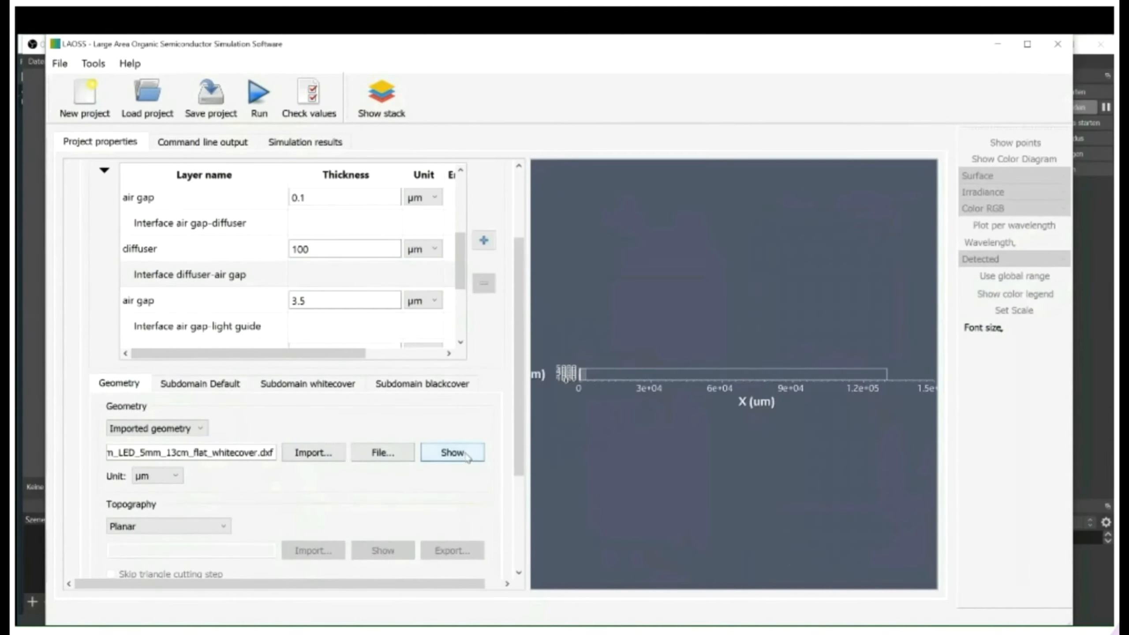
left_click_drag(650, 384, 798, 388)
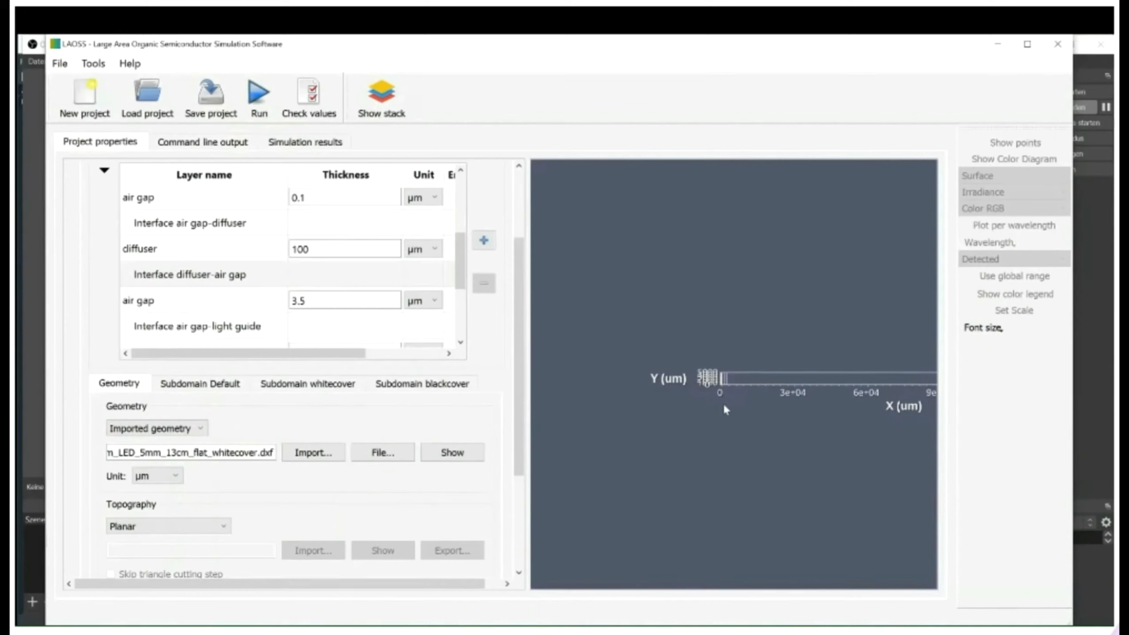
scroll(718, 400, "up", 2)
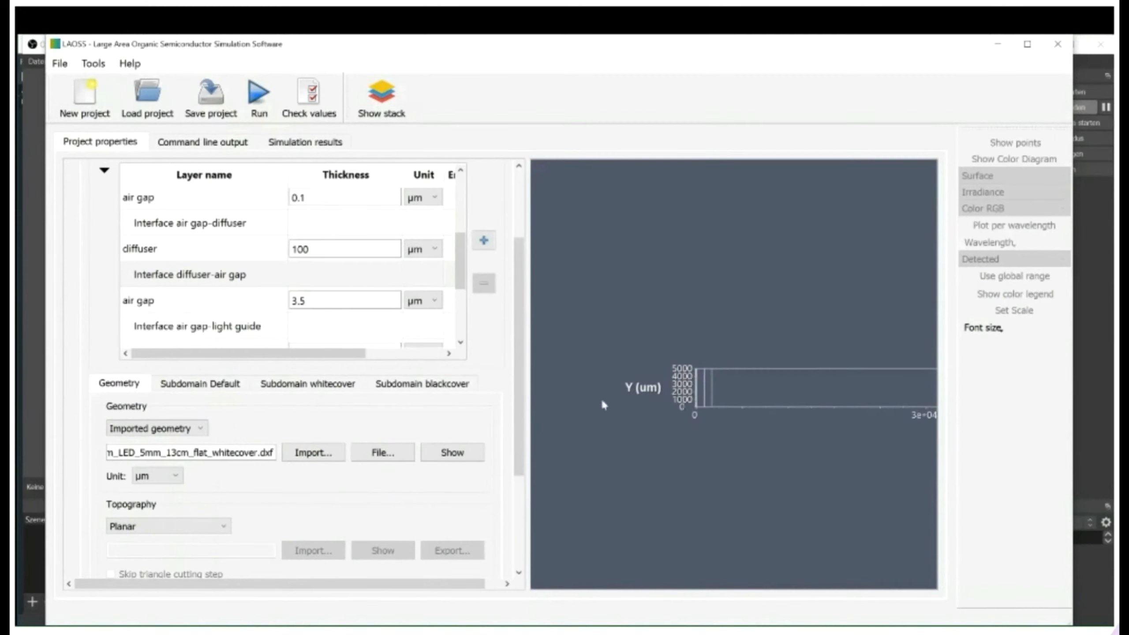
Step: Review the whitecover and blackcover subdomains of the diffuser-air gap interface and graph the blackcover's top reflectance and transmittance
left_click(330, 388)
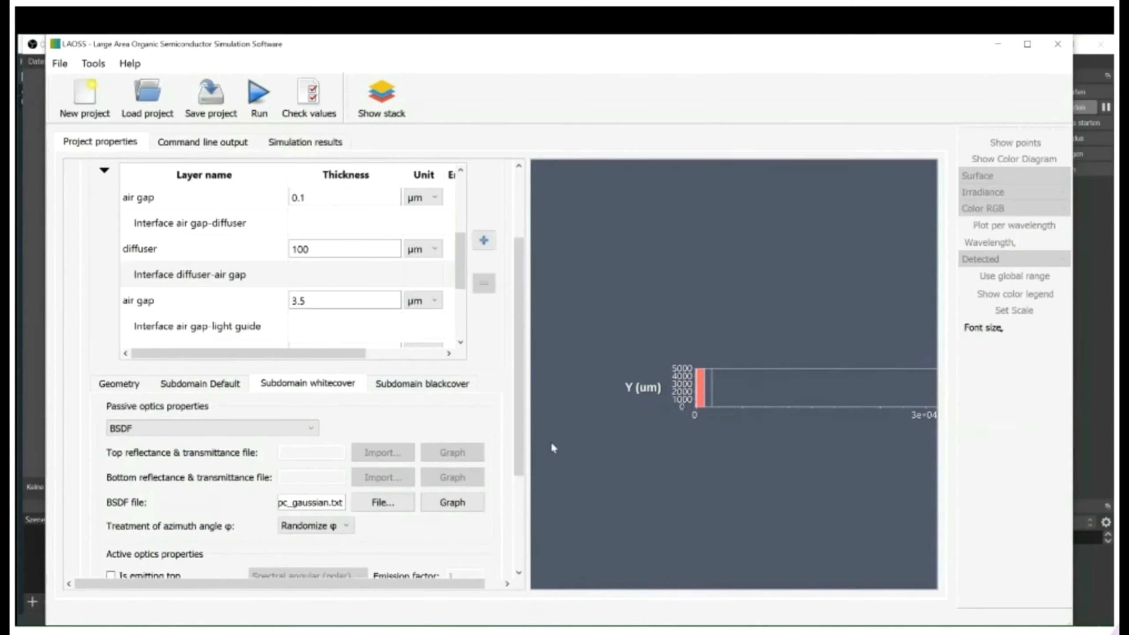
left_click(390, 386)
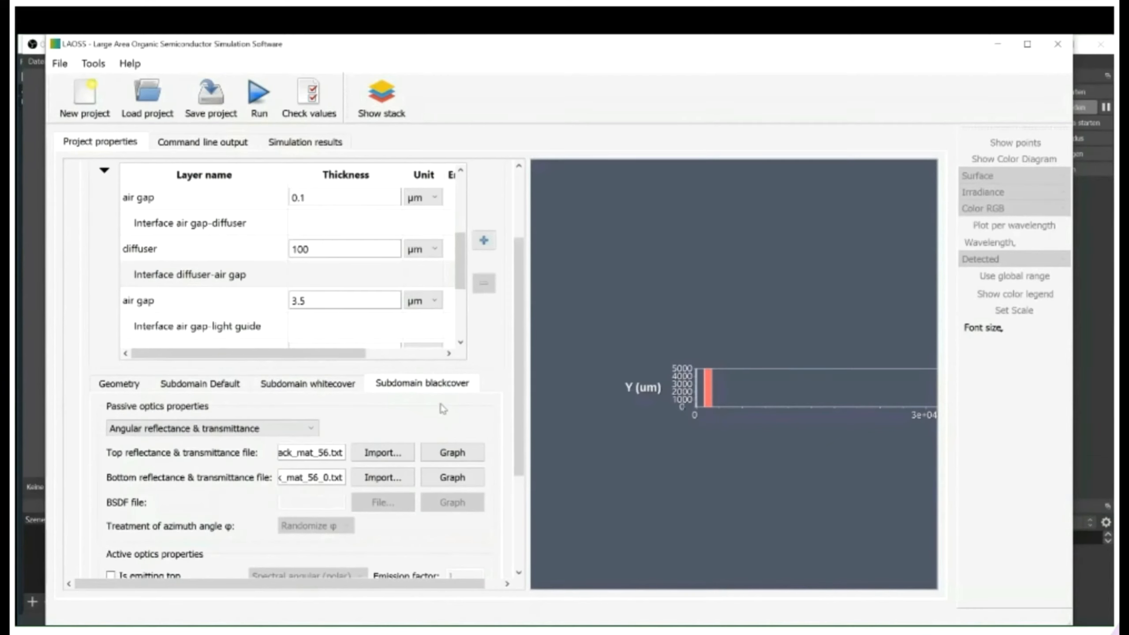
left_click(452, 456)
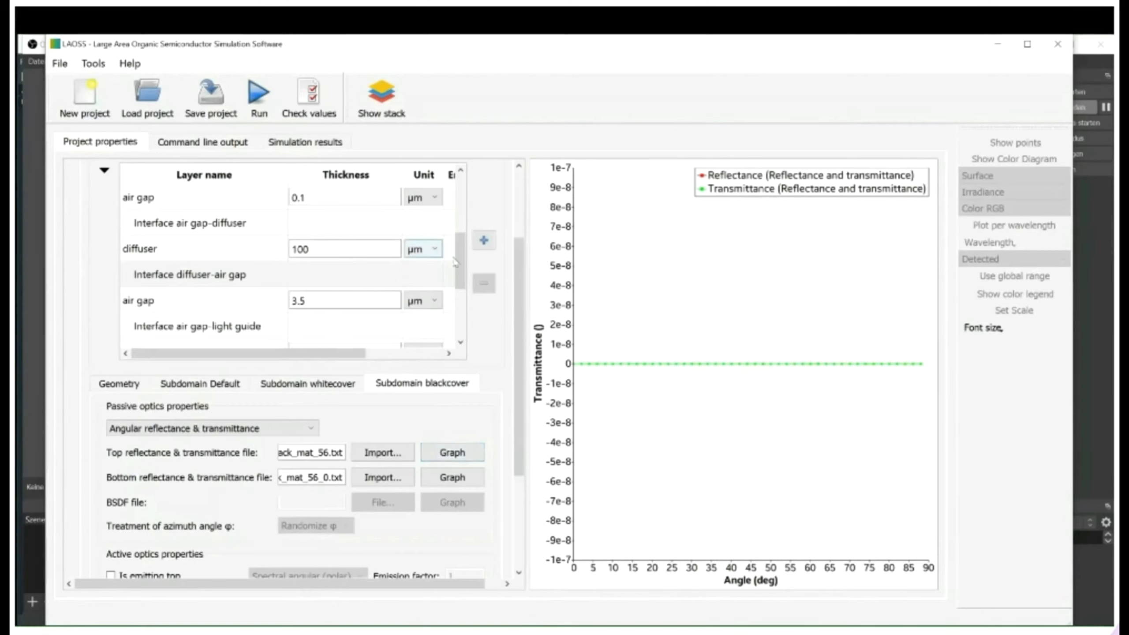
Step: Display the imported topography of the interface between the air top and BEF layers and examine it up close
left_click_drag(461, 270, 461, 236)
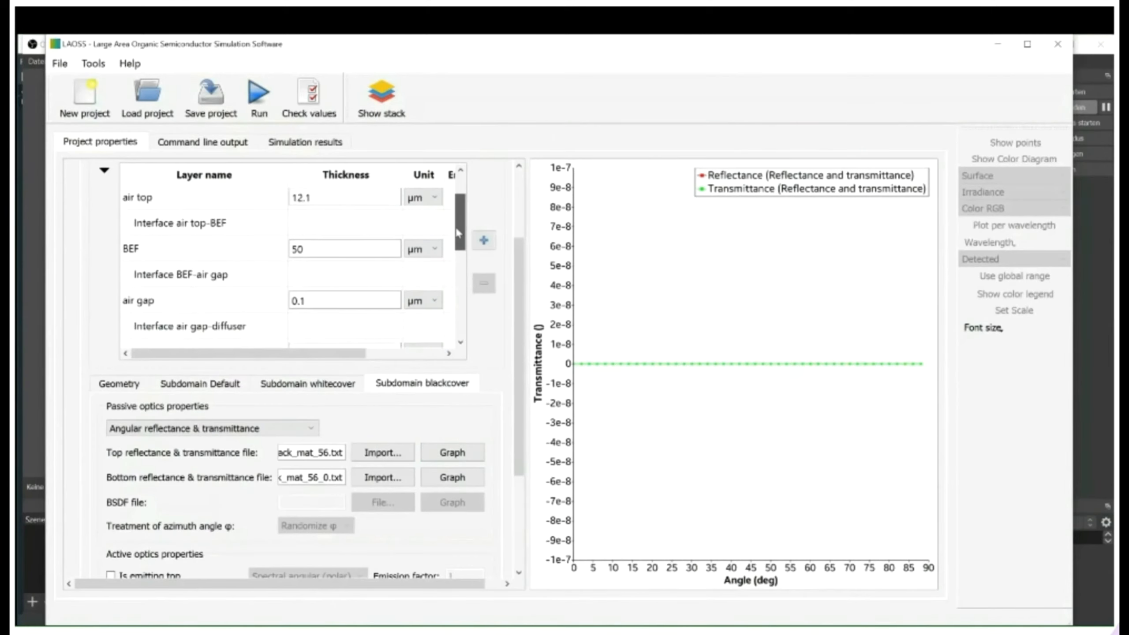
left_click(211, 248)
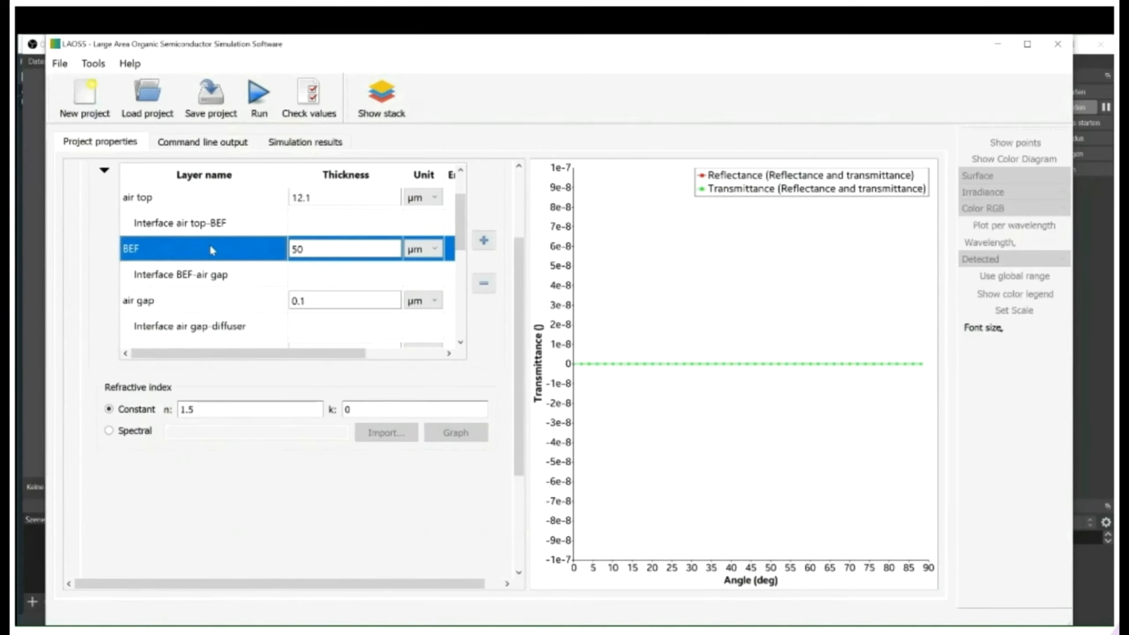
left_click(207, 229)
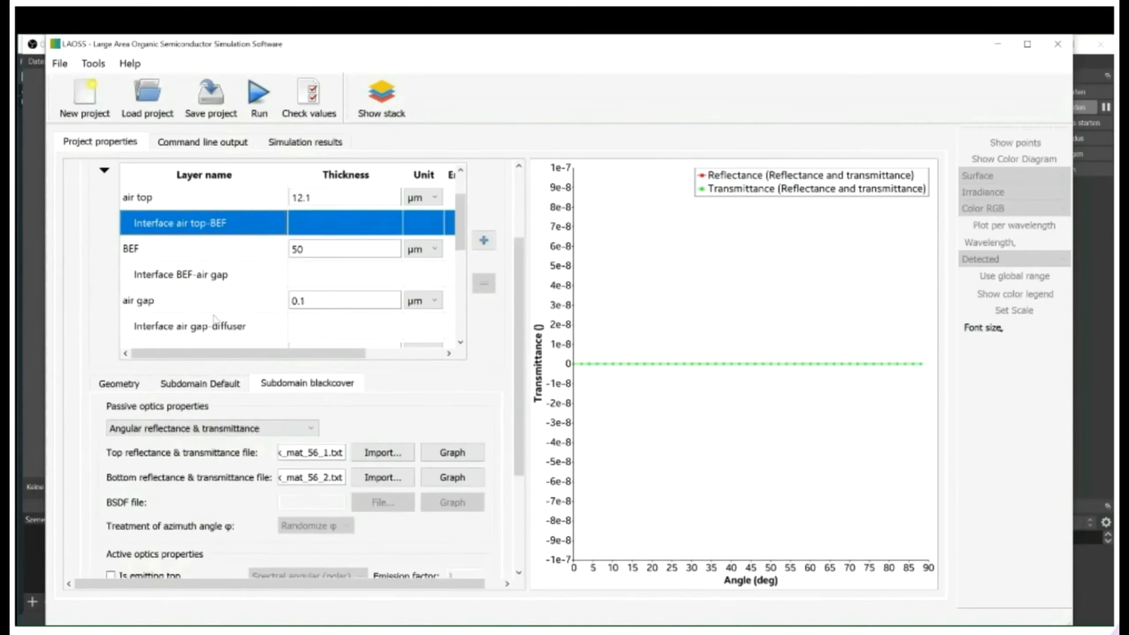
left_click(132, 384)
left_click_drag(518, 374, 520, 444)
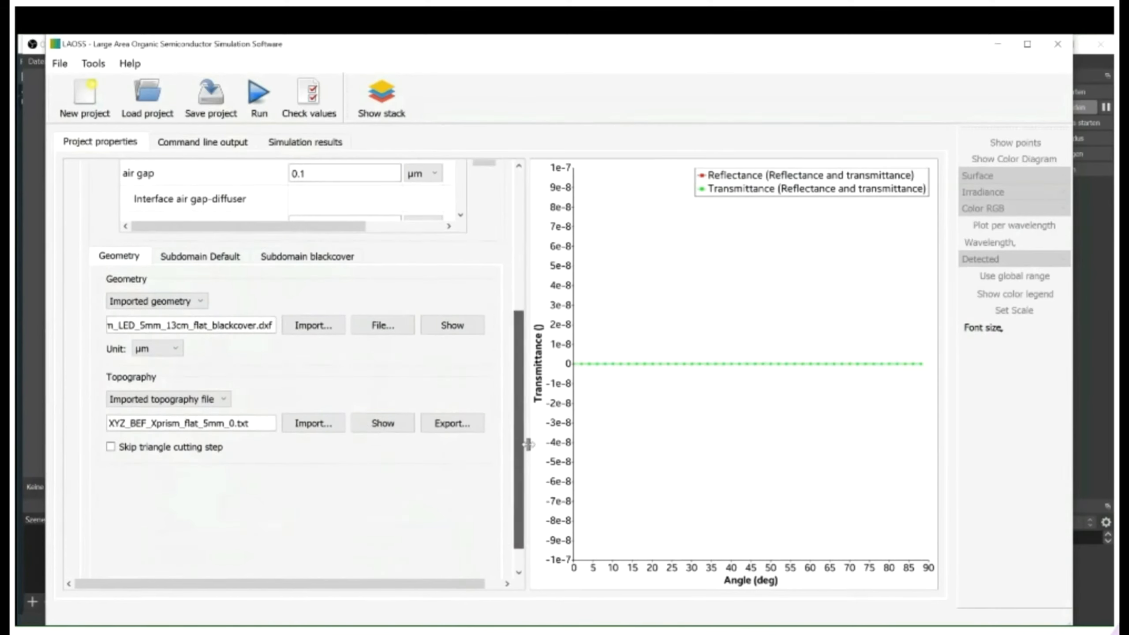
left_click(362, 425)
left_click_drag(554, 382, 750, 385)
scroll(751, 398, "up", 12)
Step: Display the imported geometry of the air top-BEF interface and highlight its blackcover subdomain
left_click(452, 325)
left_click_drag(584, 372, 731, 378)
scroll(736, 380, "up", 8)
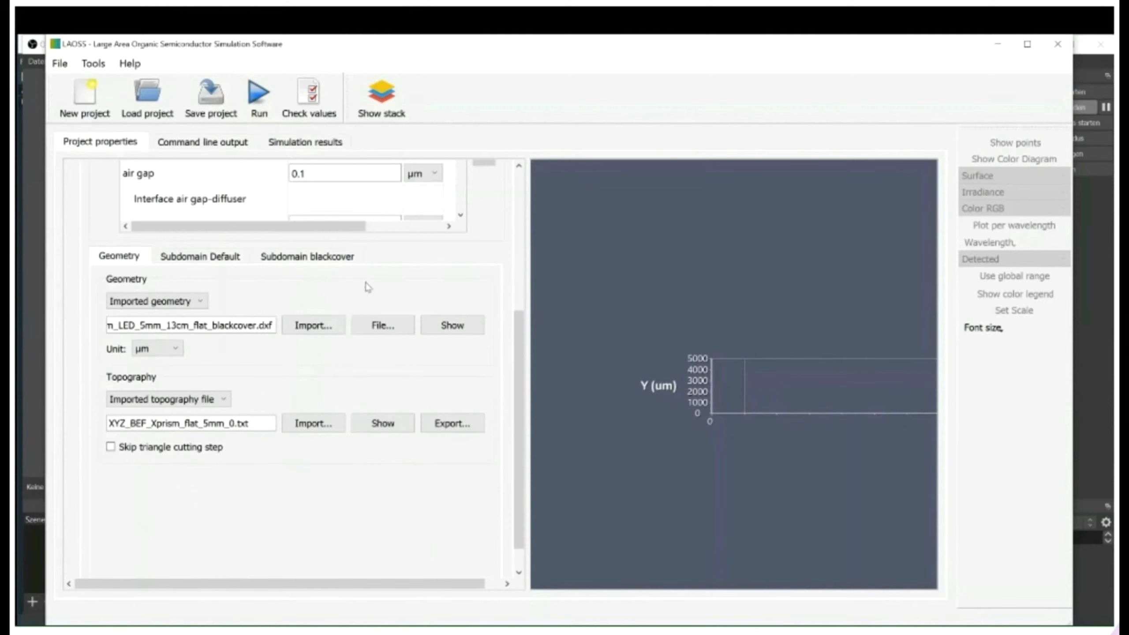
left_click(330, 261)
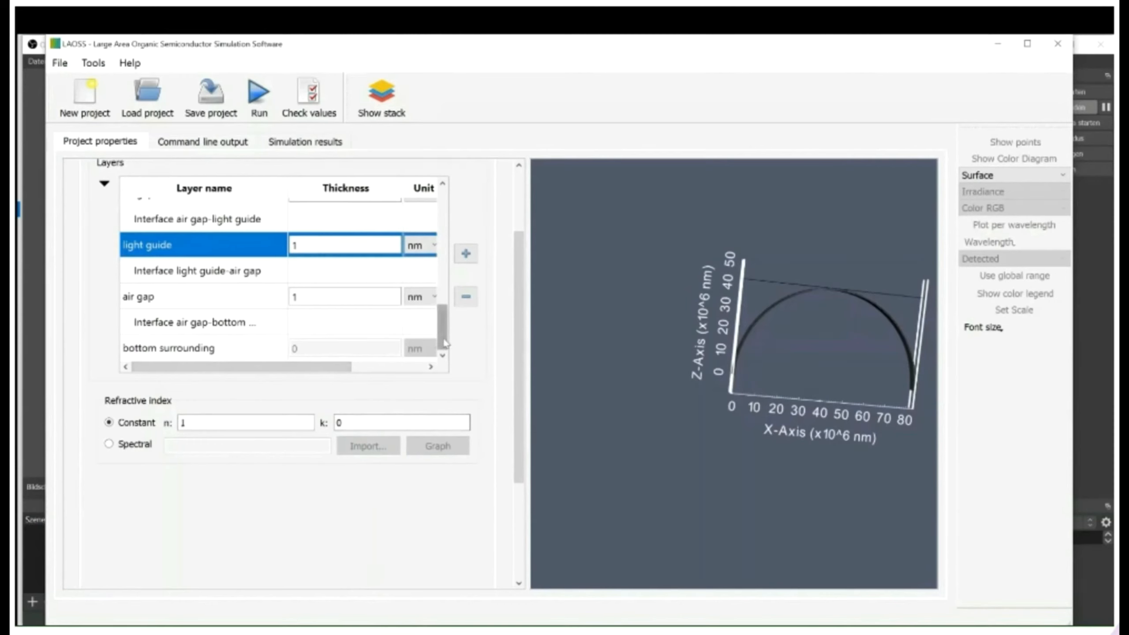
Step: Examine the arch-shaped curved topography from an oblique angle
left_click_drag(444, 342, 413, 349)
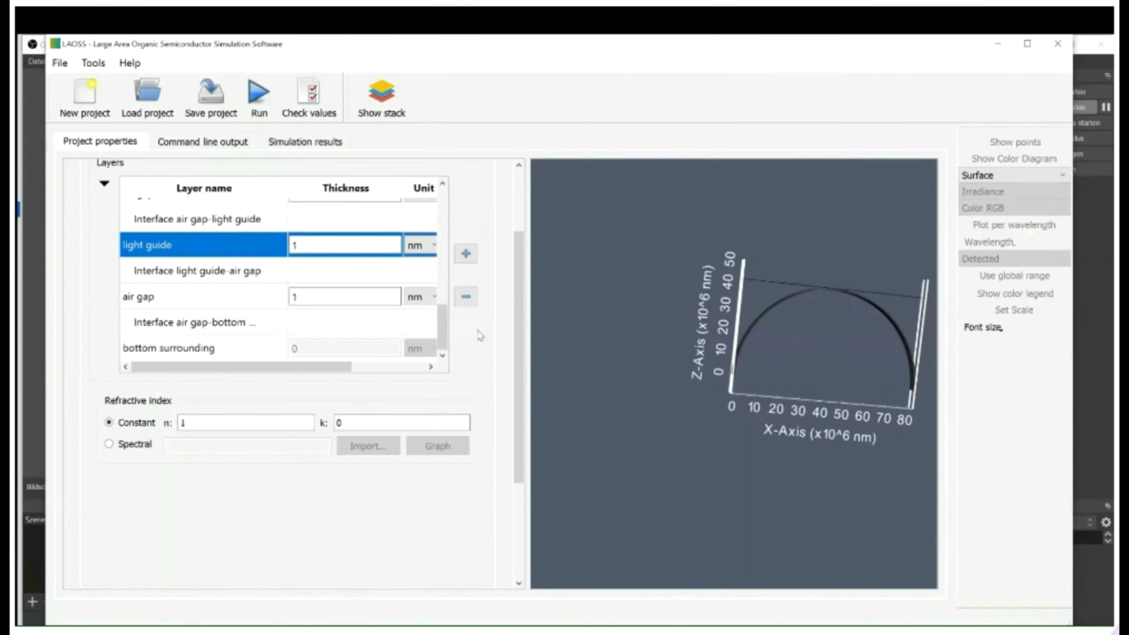
scroll(761, 395, "up", 3)
scroll(761, 398, "up", 1)
left_click_drag(759, 398, 761, 456)
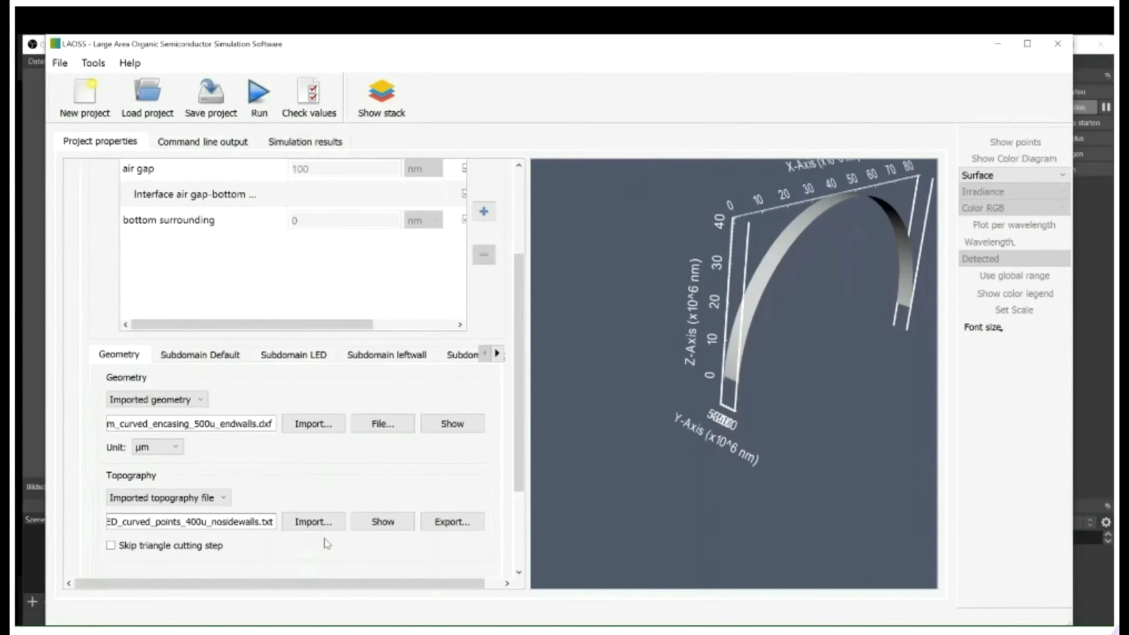
Step: Import the air gap-bottom interface topography as a surface from topo_edgemLED_curved_points_400u_nosidewalls.txt and topo_edgemLED_curved_triangles_400u_nosidewalls.txt
left_click(316, 523)
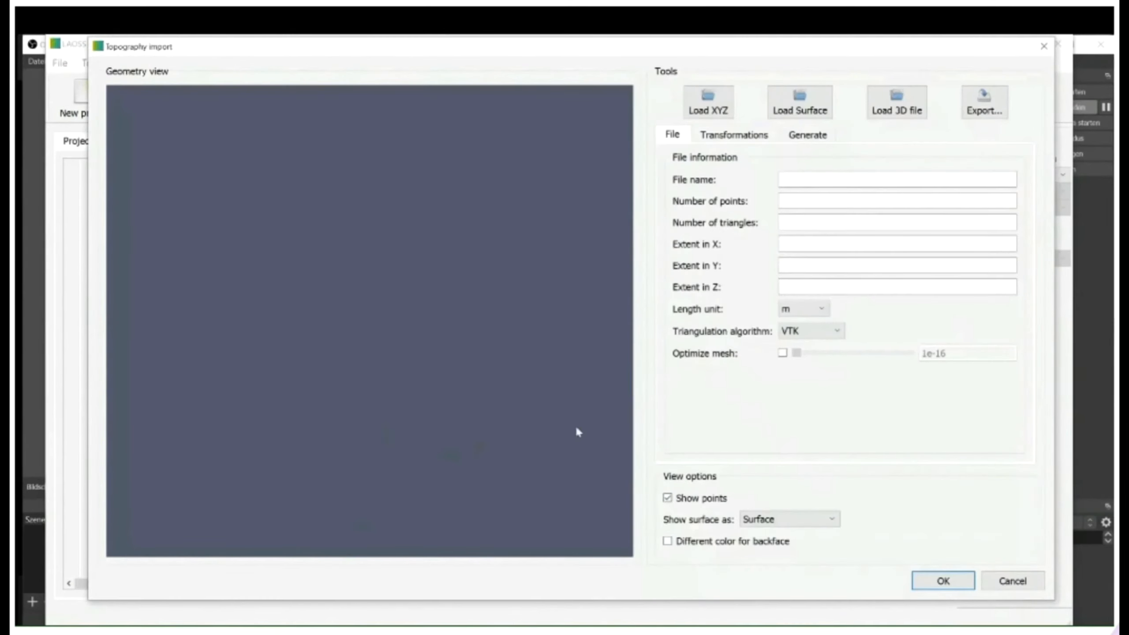
left_click(804, 97)
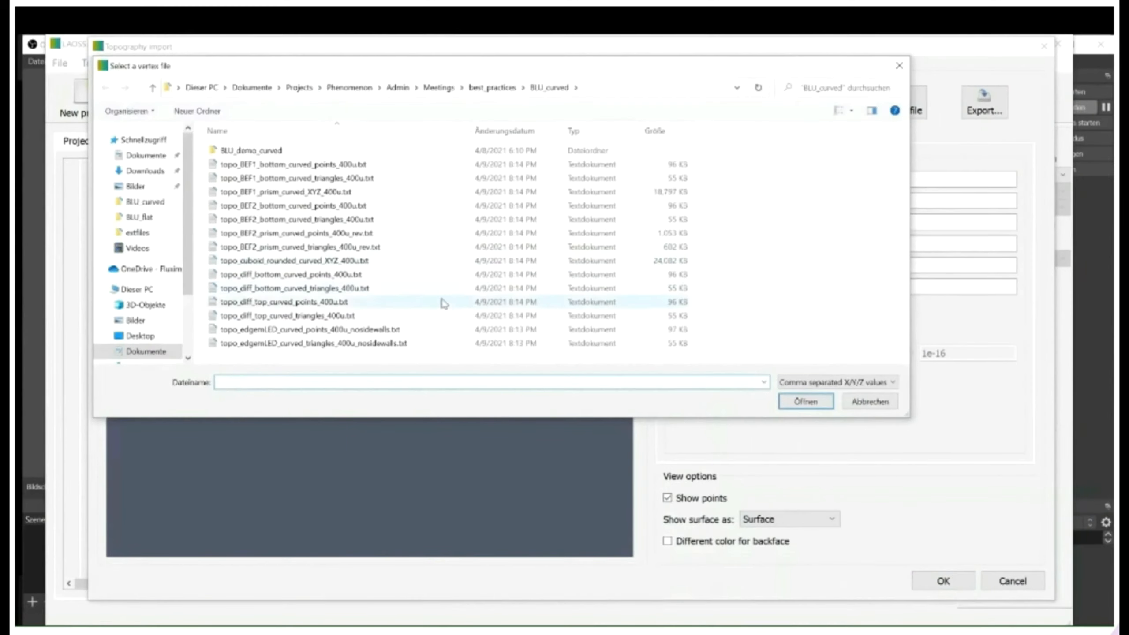
double_click(383, 329)
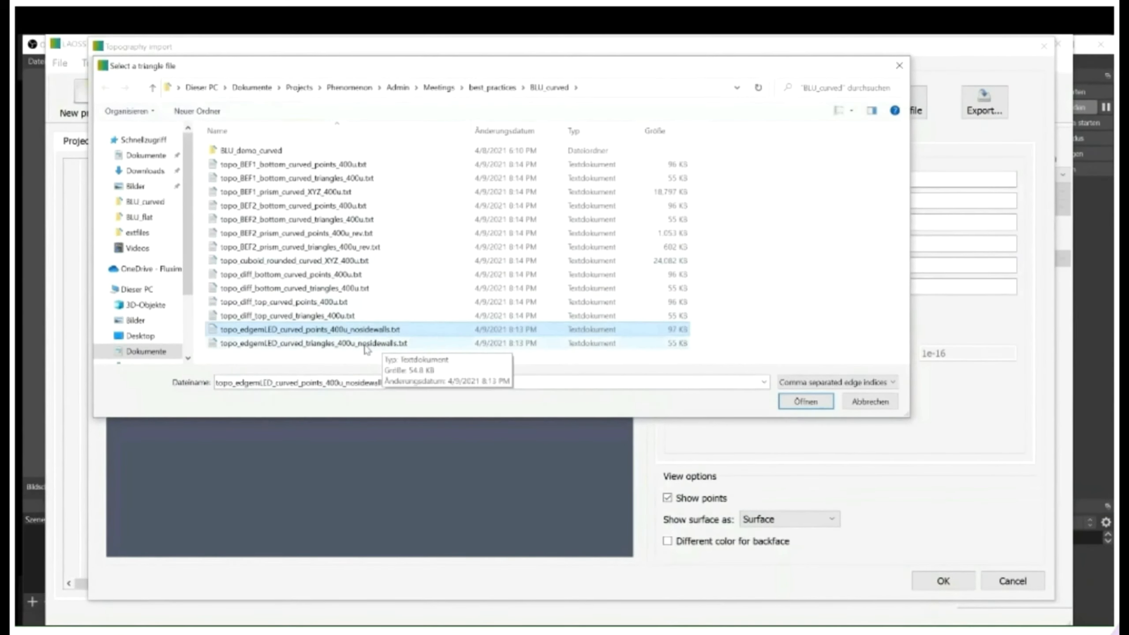
double_click(372, 342)
left_click_drag(364, 347, 529, 261)
left_click(943, 581)
Step: Highlight the Default, LED, leftwall and rightwall subdomains one by one on the curved surface near its left end
scroll(701, 437, "up", 5)
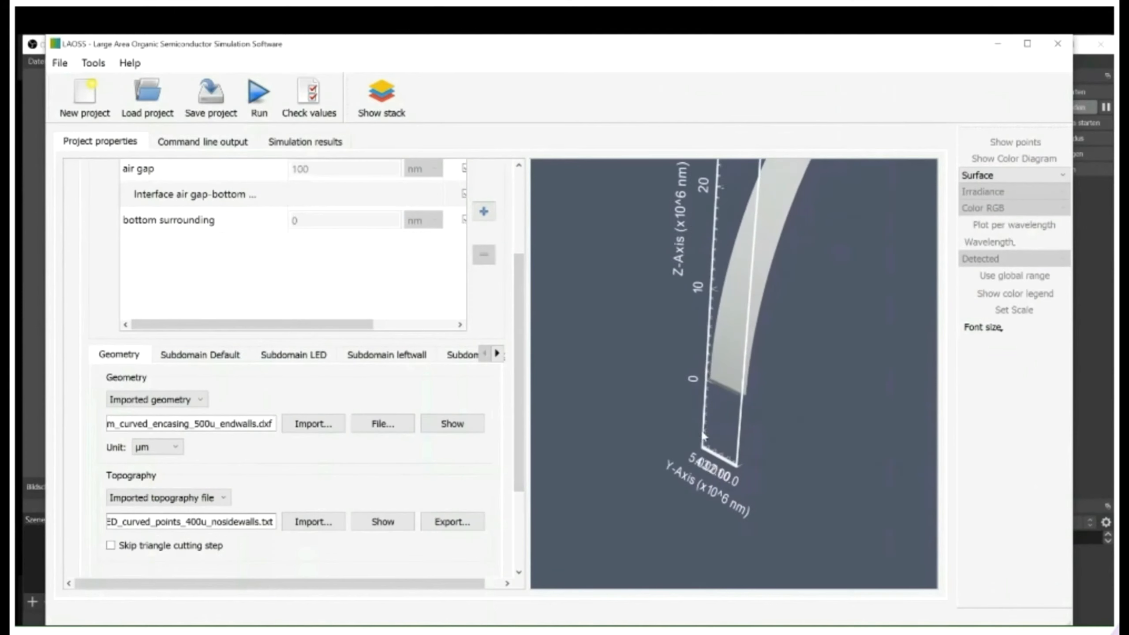
left_click(220, 361)
left_click(296, 358)
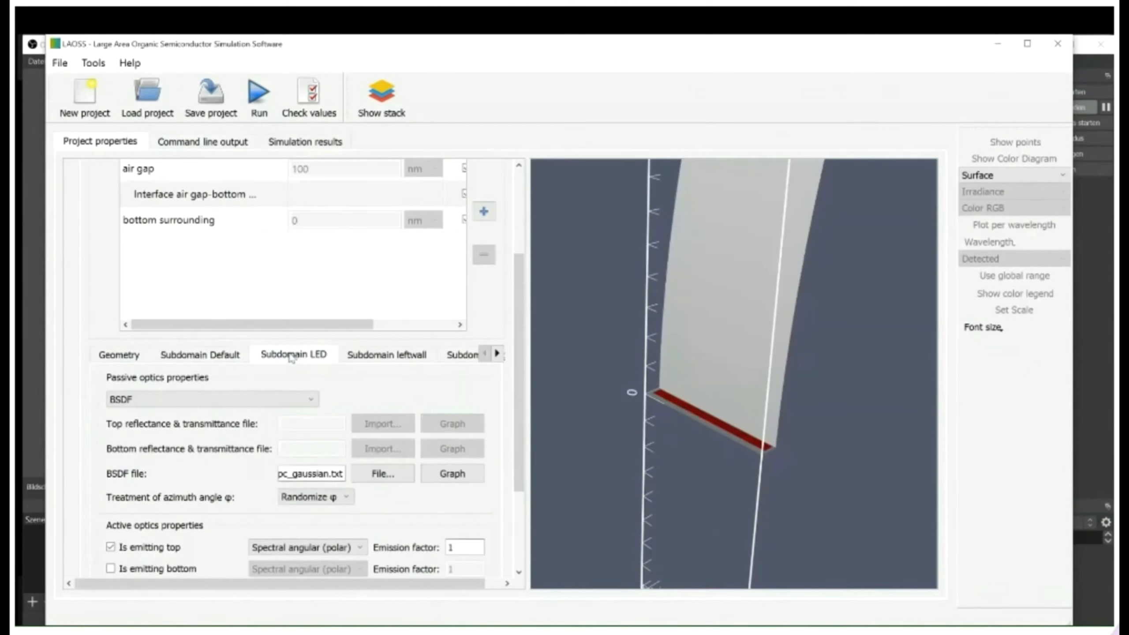
left_click(372, 360)
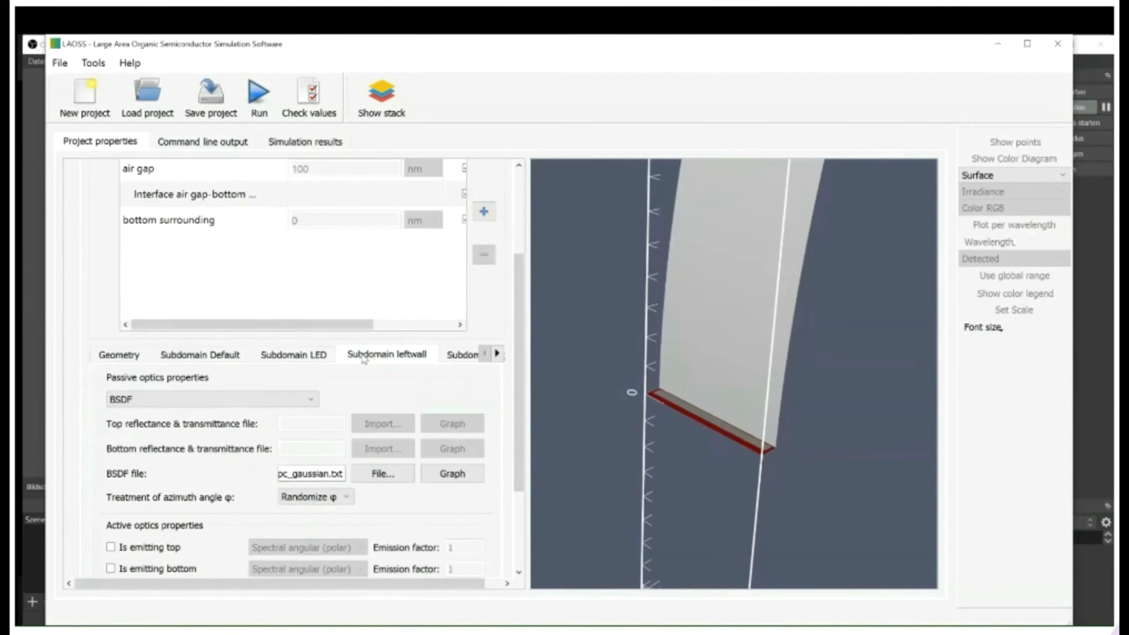
left_click(463, 358)
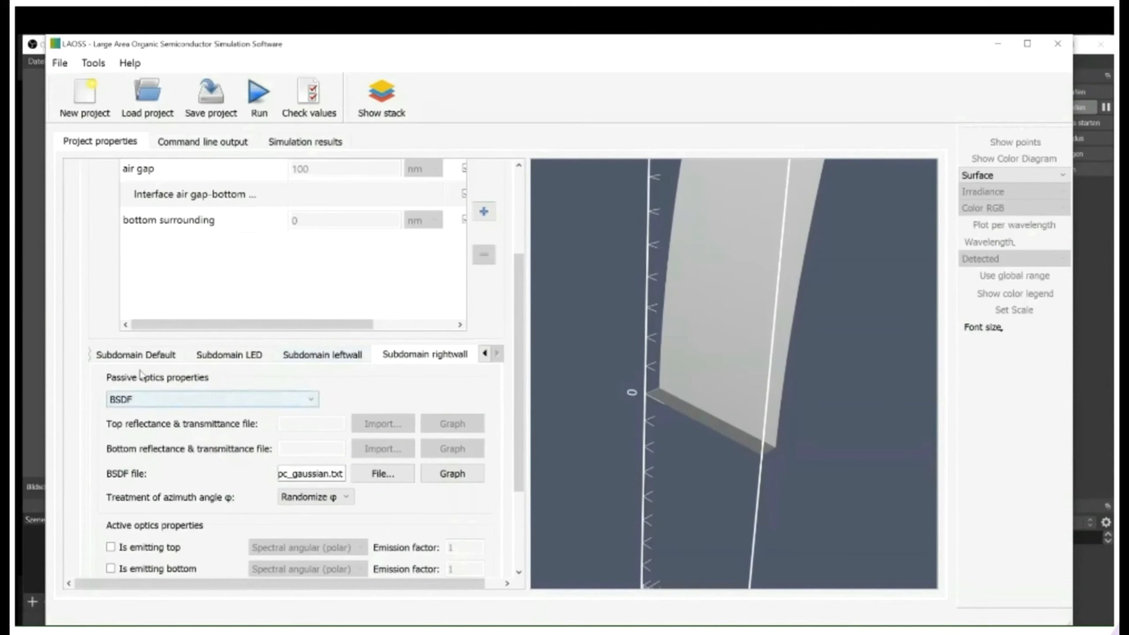
left_click(100, 358)
left_click(94, 359)
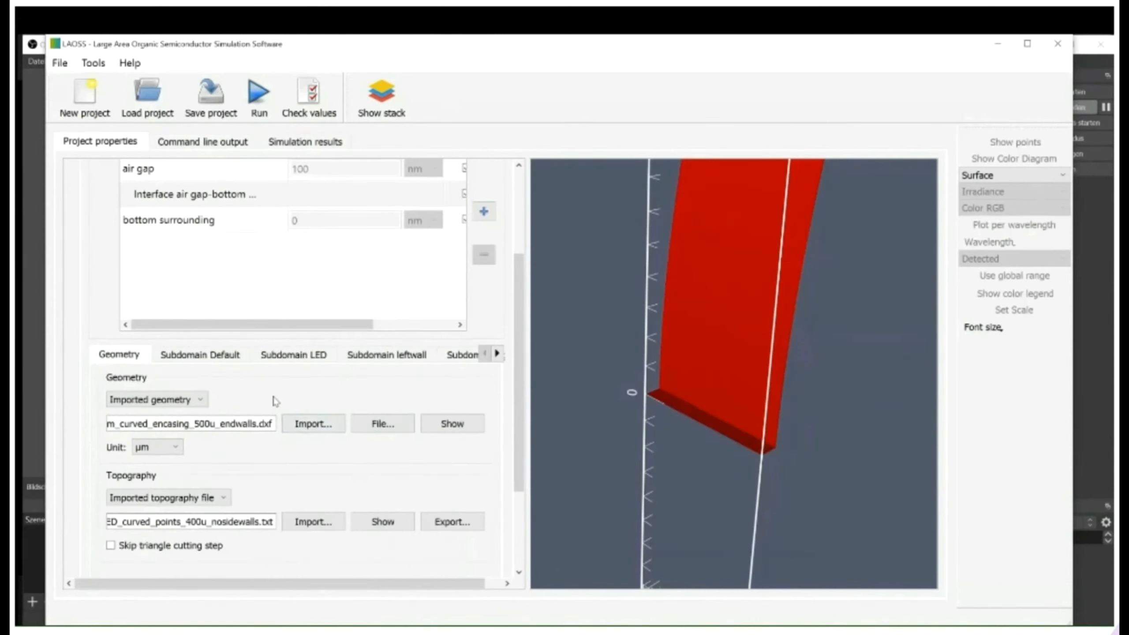
Step: Display the interface's imported encasing geometry near its left edge and highlight the LED and leftwall subdomains in it
left_click(455, 426)
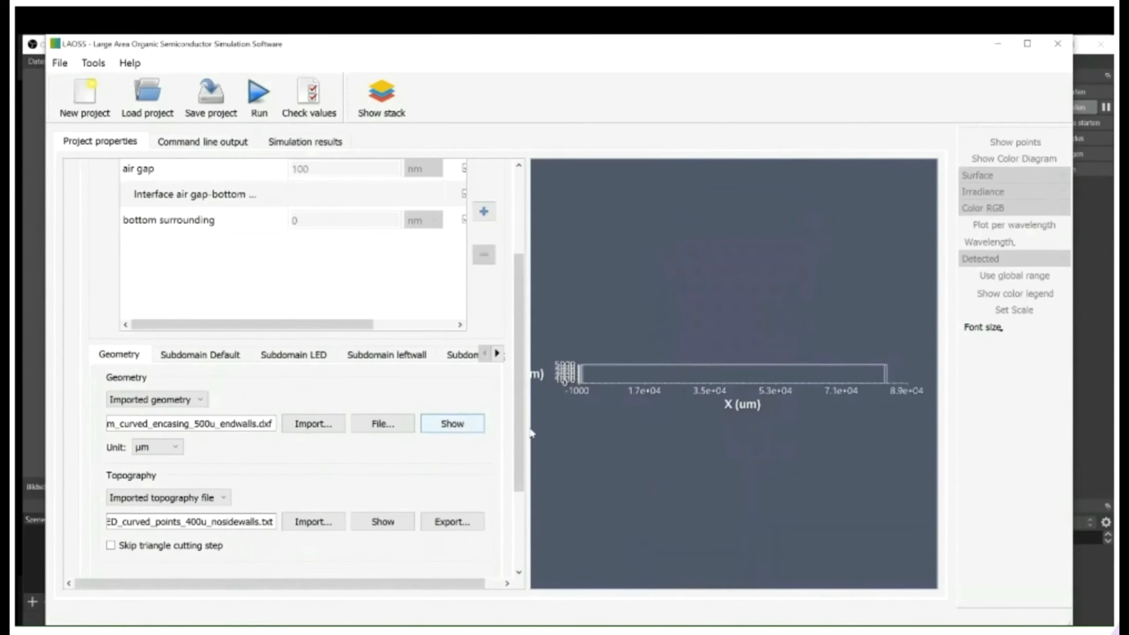
left_click_drag(578, 422, 729, 421)
scroll(732, 420, "up", 4)
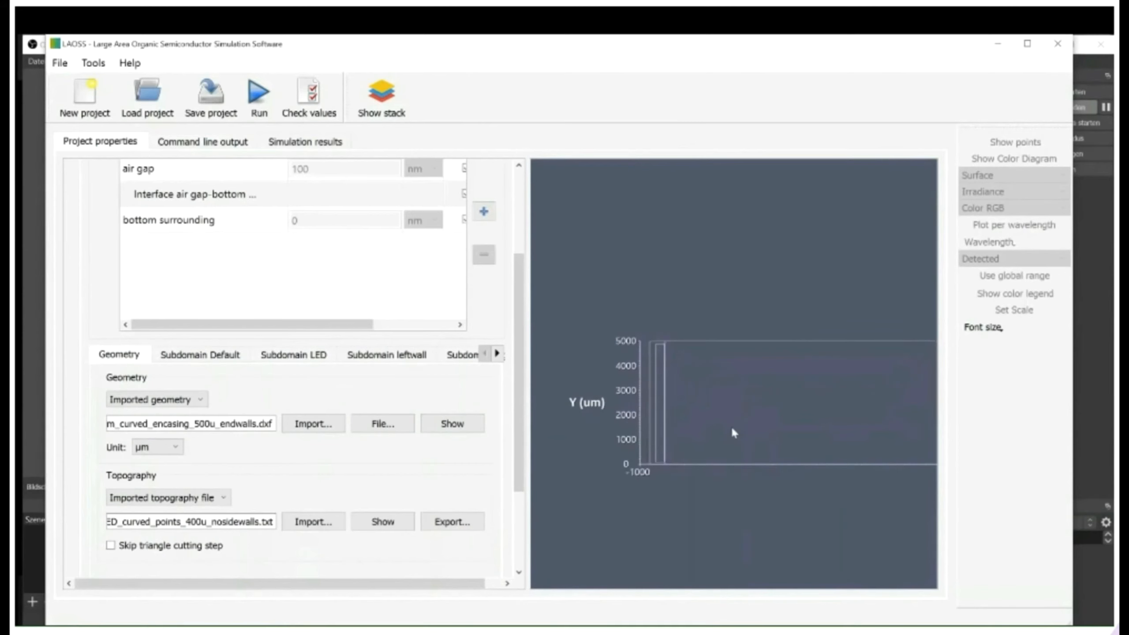
left_click(308, 355)
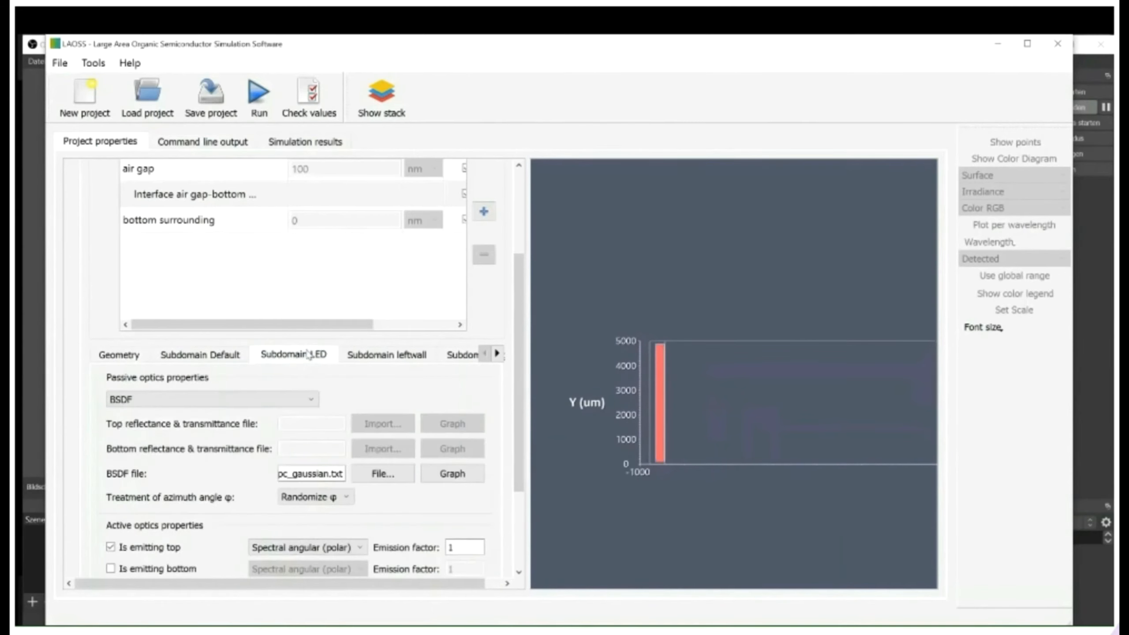
left_click(398, 356)
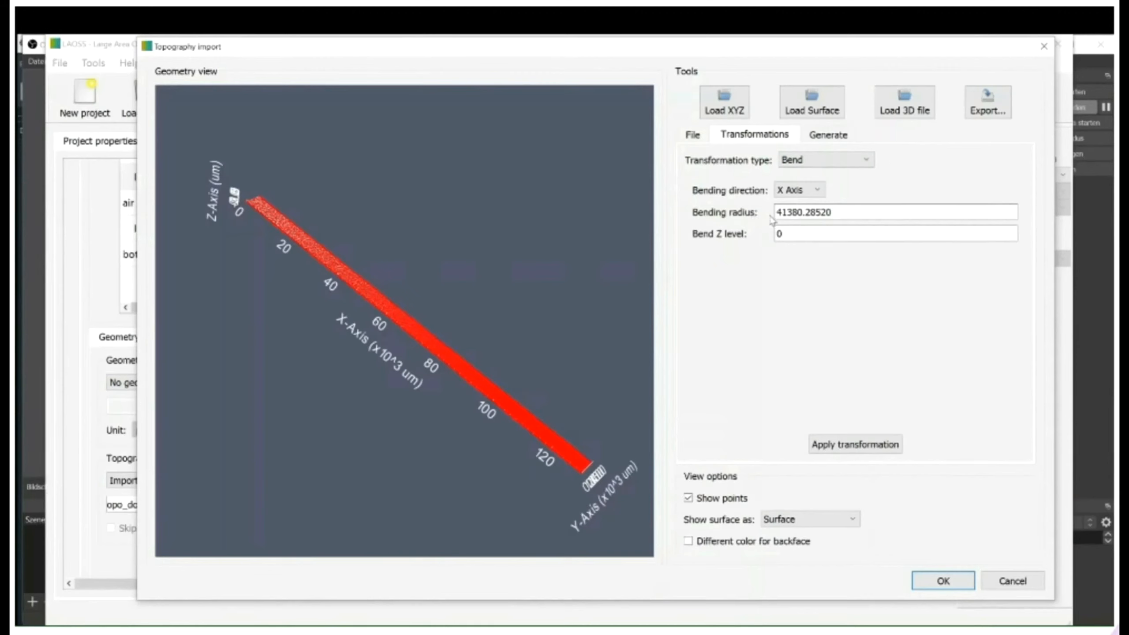
Step: Bend the topography in the X Axis direction with radius 41380.28520 and Z level 0, and list the available transformation types
left_click(824, 447)
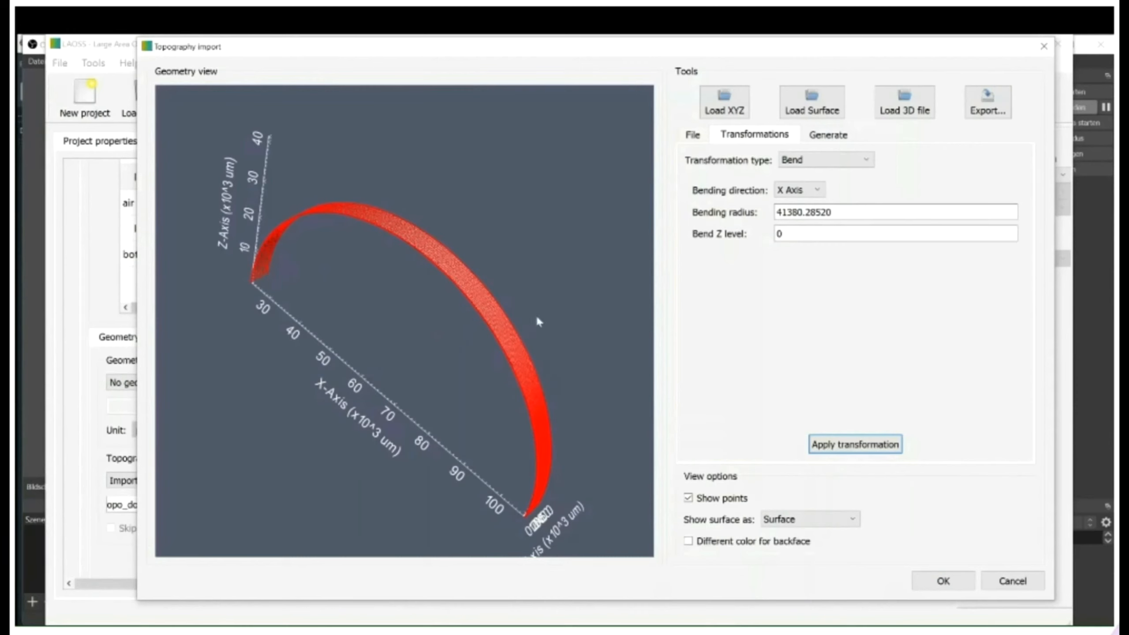
left_click(800, 162)
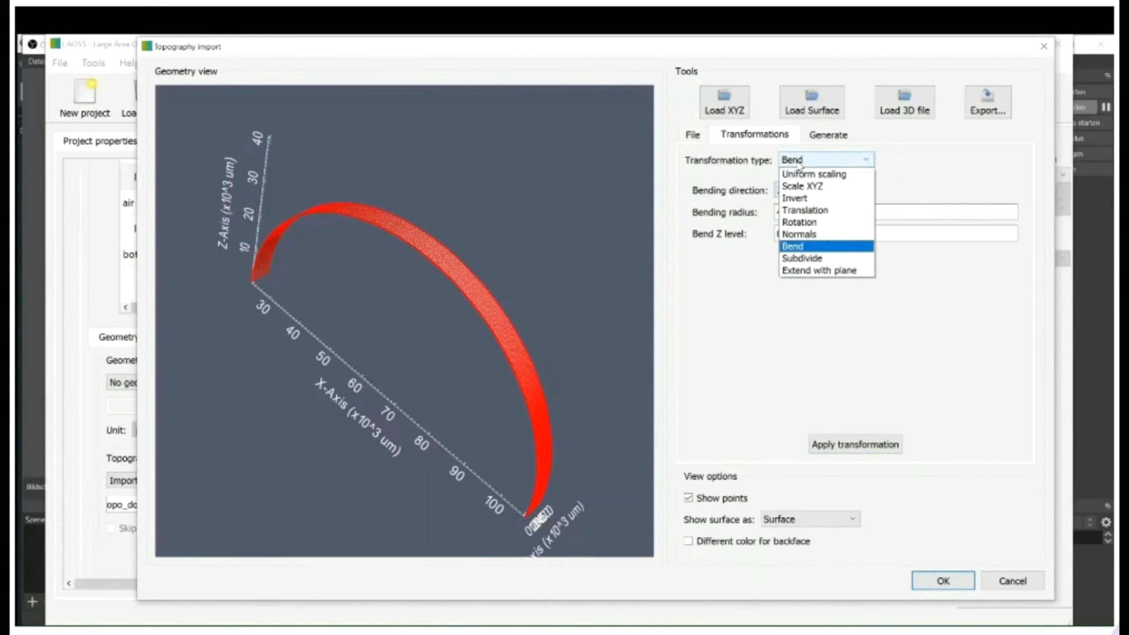
Step: Translate the bent topography by -23619.7 in X and leave the topography import without saving the change
left_click(805, 210)
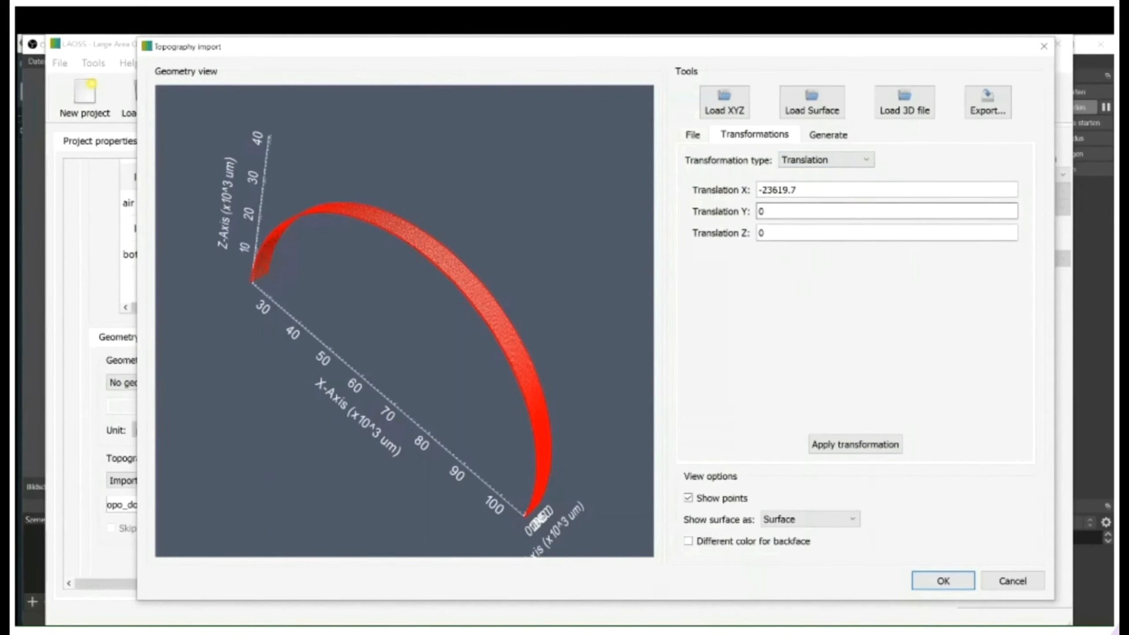
left_click(691, 135)
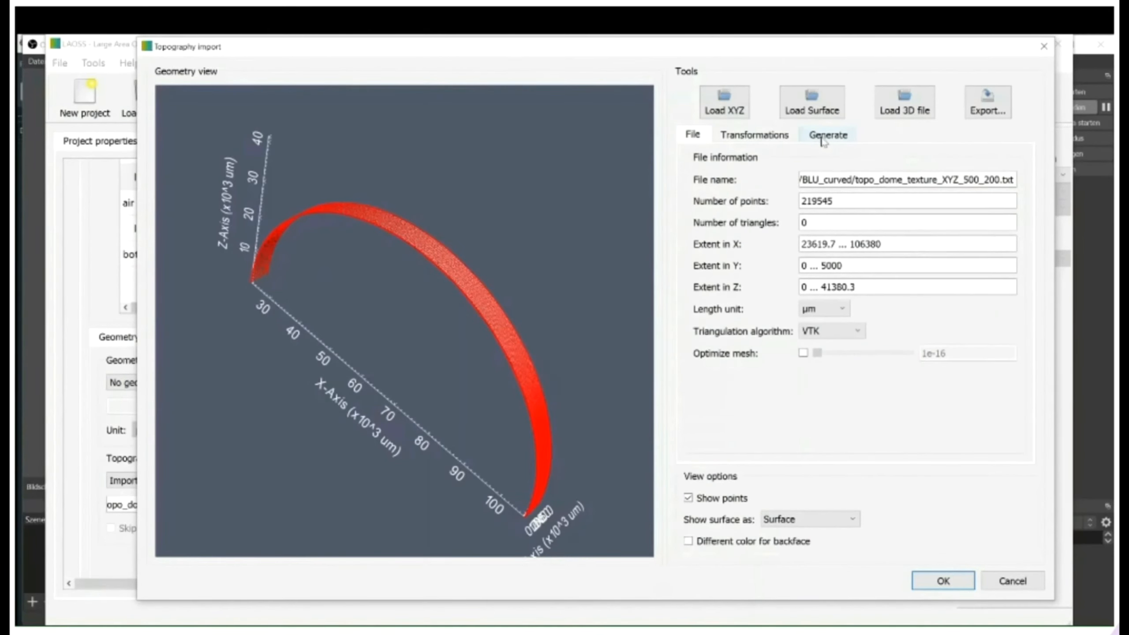
left_click(780, 138)
left_click(836, 444)
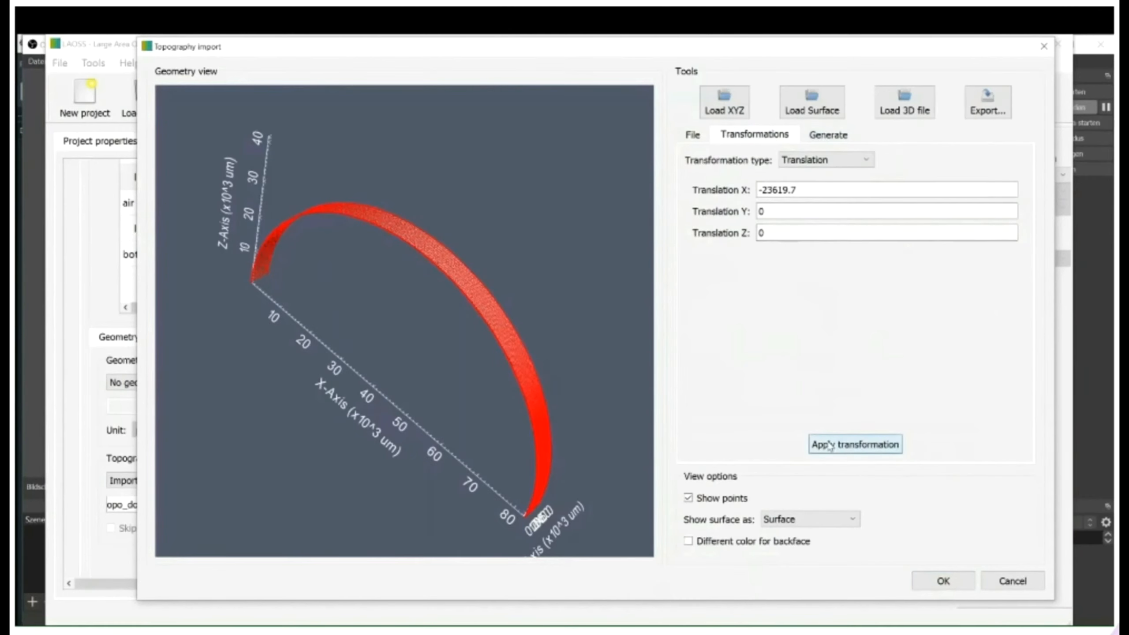
left_click(997, 587)
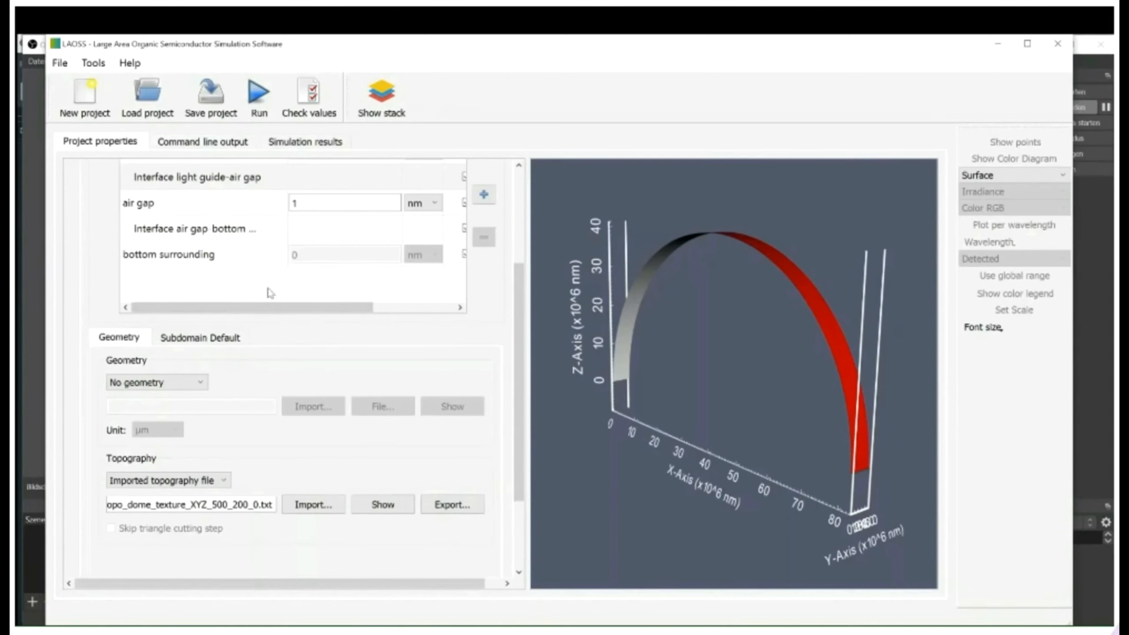
Step: Highlight the air gap-bottom interface and the light guide-air gap interface in the curved model, and display the project's global settings
left_click(228, 234)
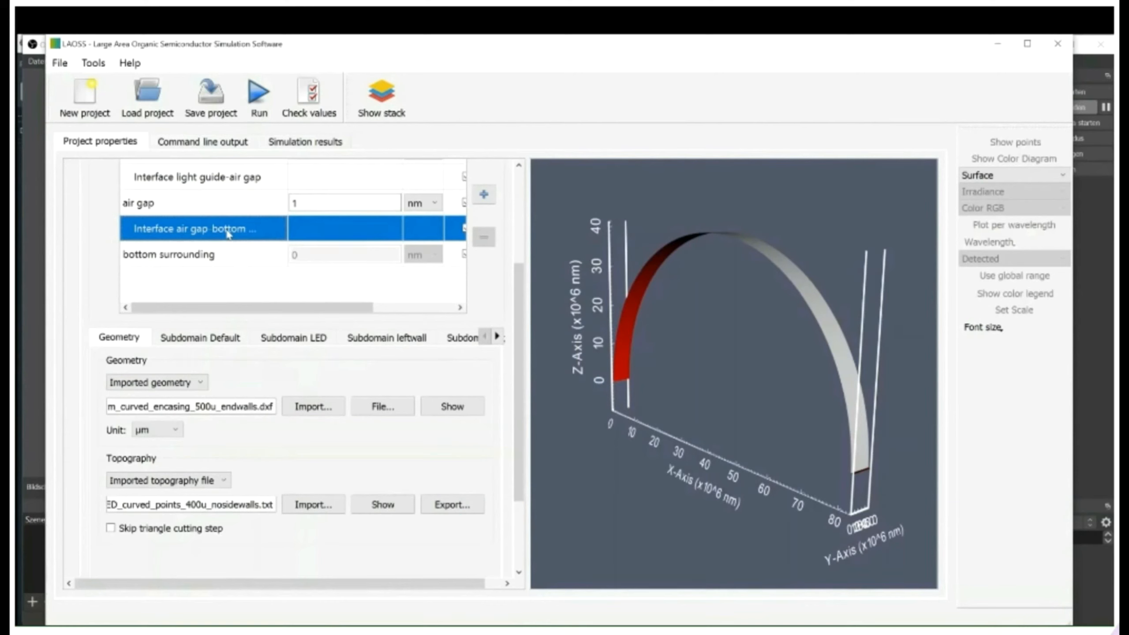
left_click(203, 179)
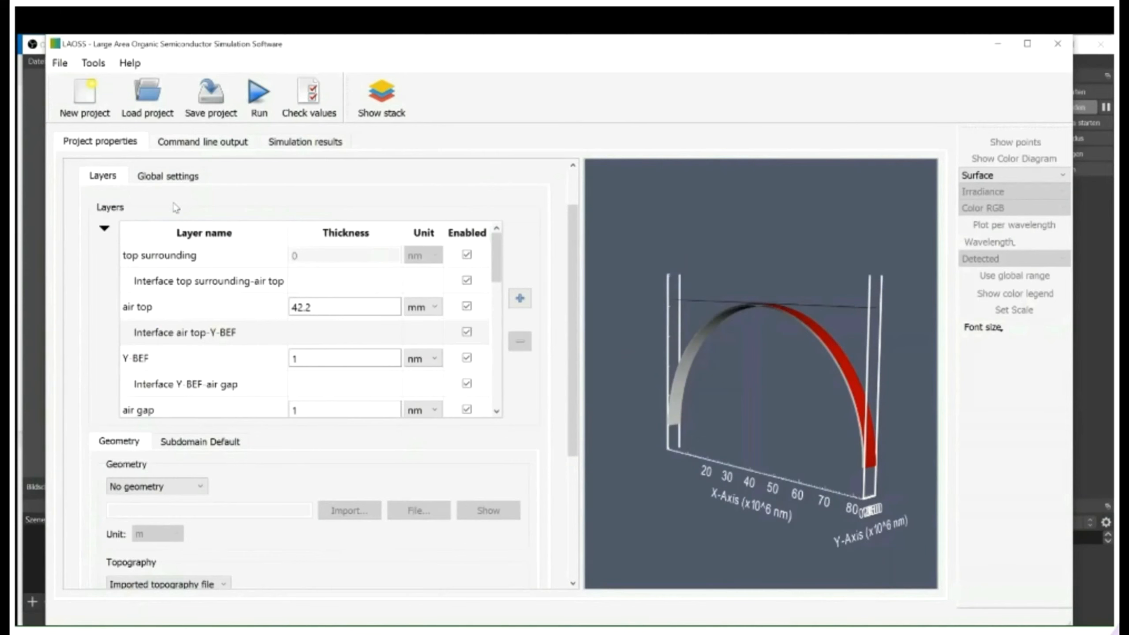
left_click(174, 176)
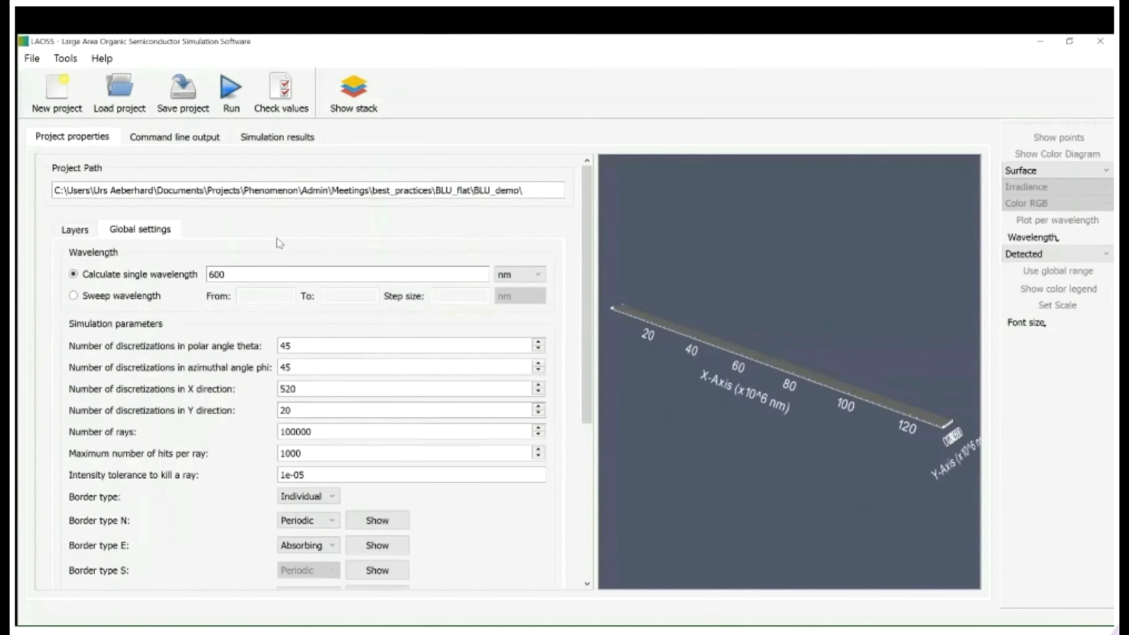
Step: Run the flat model's ray-tracing simulation and inspect the sample rays of the 50hits_1000rays_141_50_0p5_rand result close up near the panel's middle
left_click(226, 91)
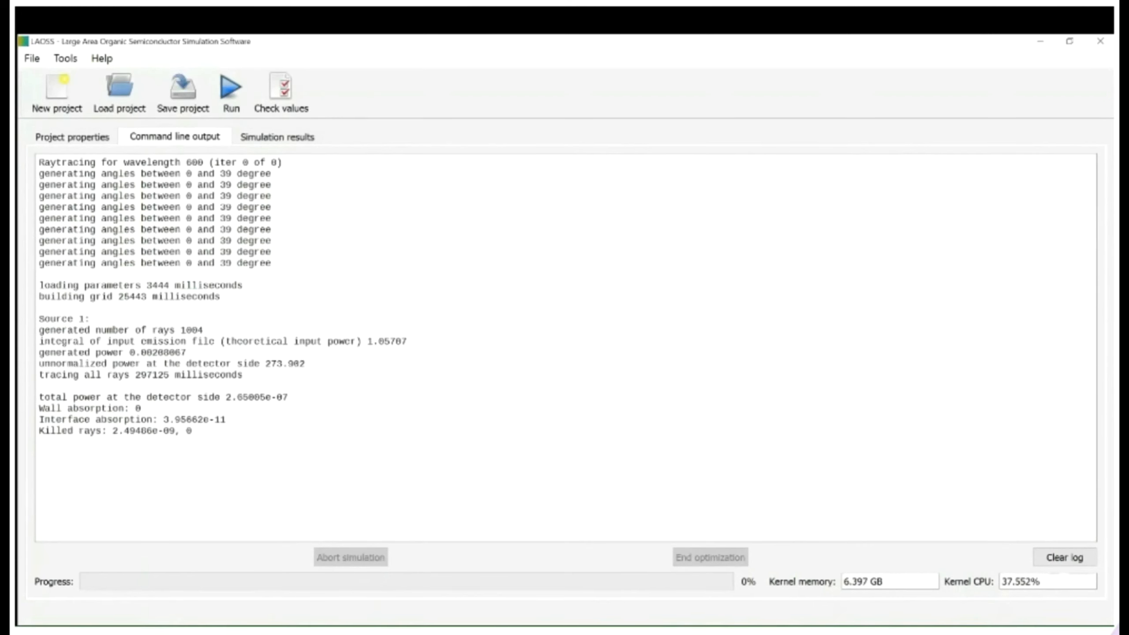
left_click(270, 139)
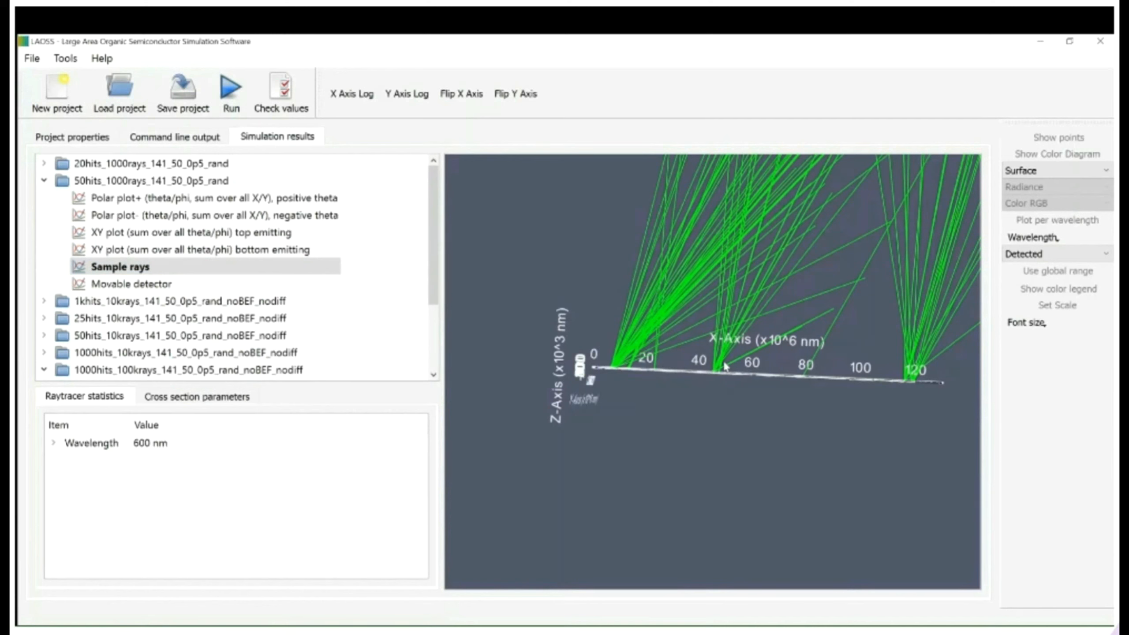
scroll(725, 366, "up", 10)
scroll(710, 394, "up", 4)
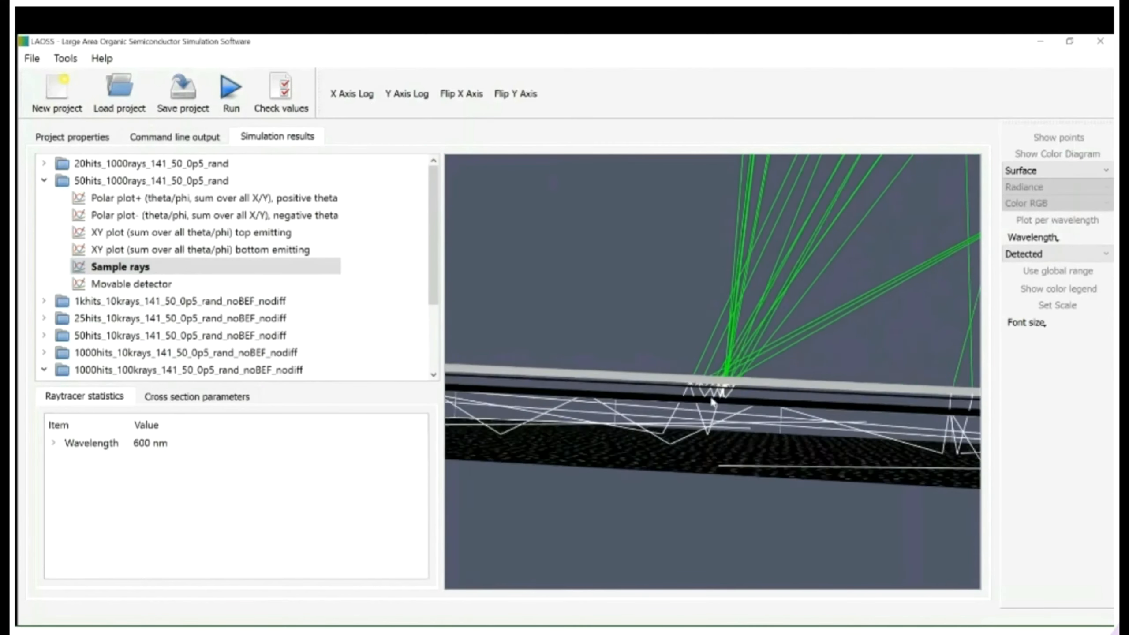
scroll(714, 402, "up", 1)
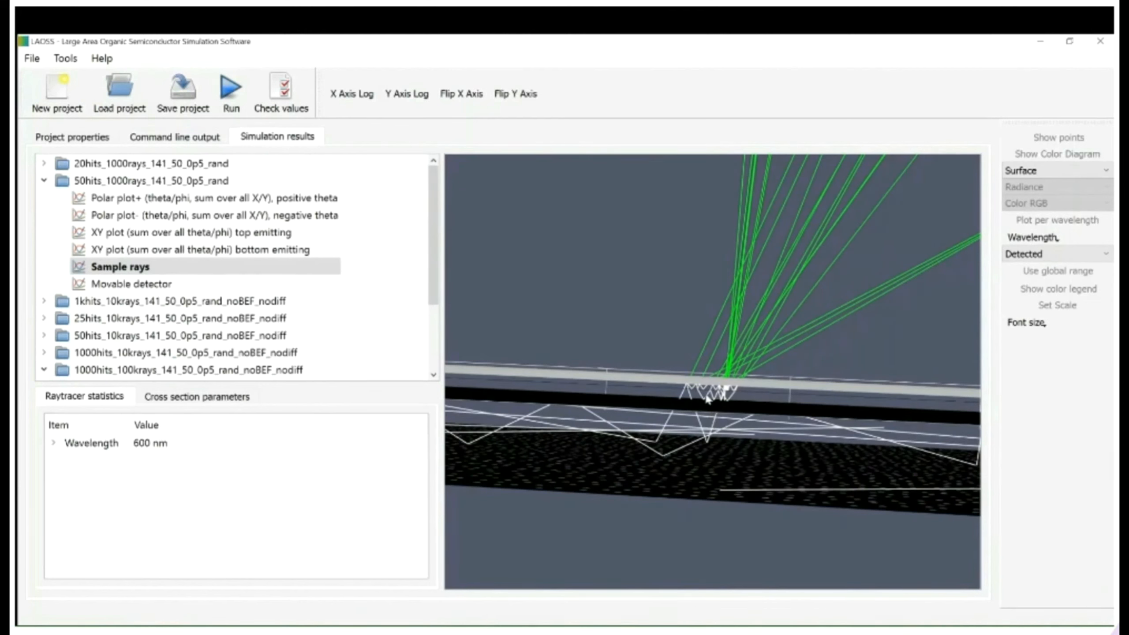
Step: Display the top-emitting XY plot of 1000hits_100krays_141_50_0p5_rand_noBEF_nodiff and plot its intensity cross section along the X axis
left_click_drag(428, 284, 429, 349)
left_click(263, 319)
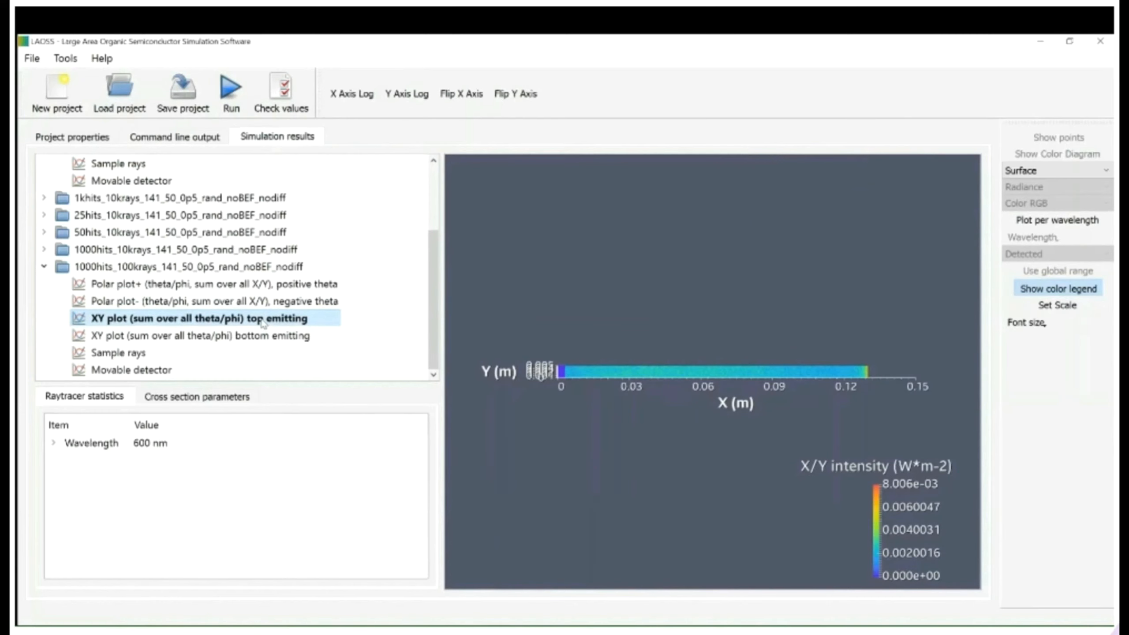
right_click(313, 326)
left_click(372, 330)
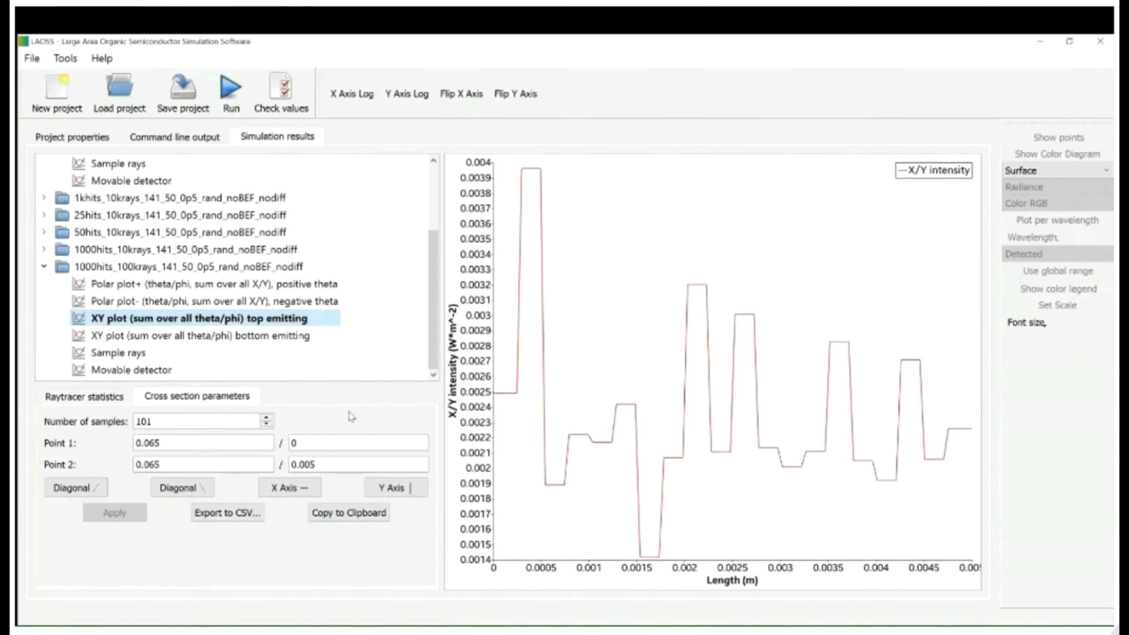
left_click(266, 493)
left_click(133, 518)
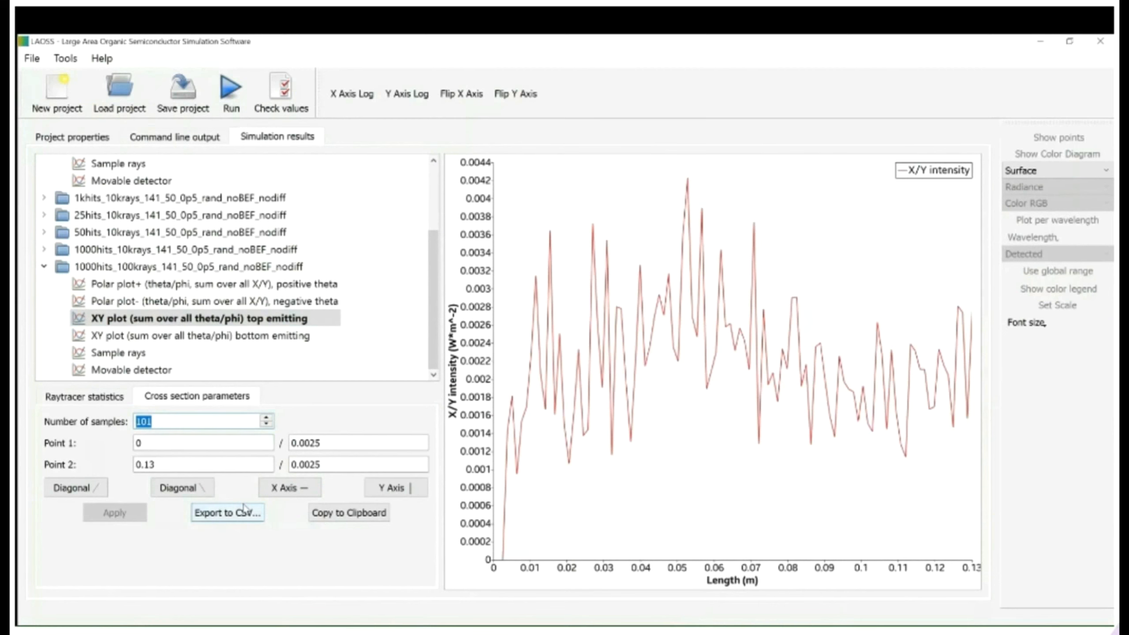
Step: Show the same result's positive-theta polar plot, and its movable detector with the detector properties, including the theta rotation angle
left_click(302, 287)
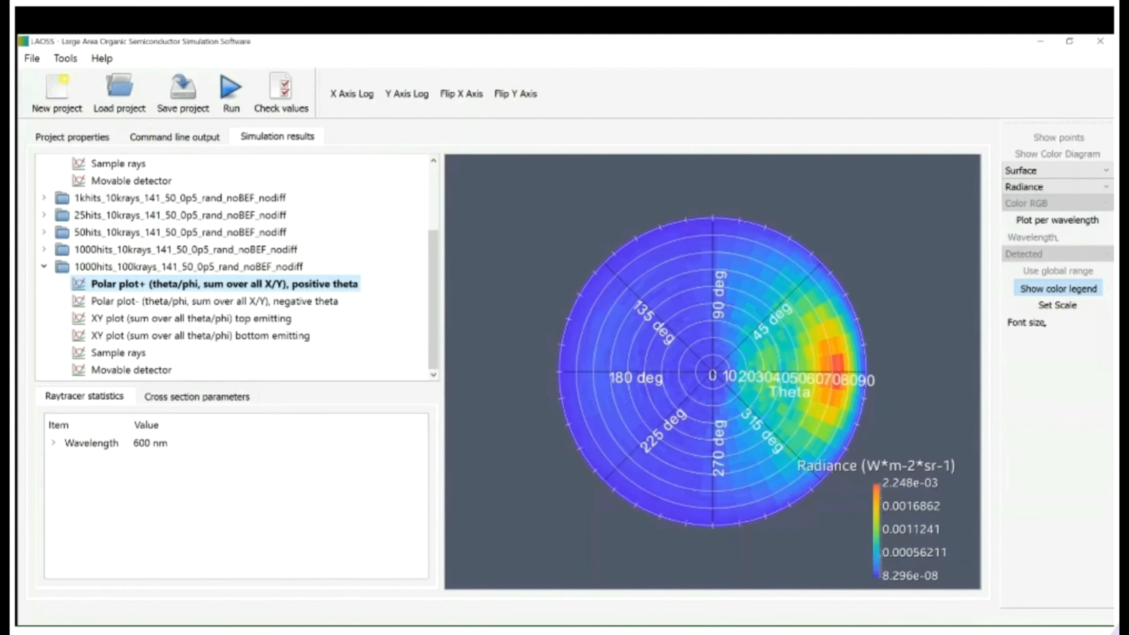
left_click(114, 372)
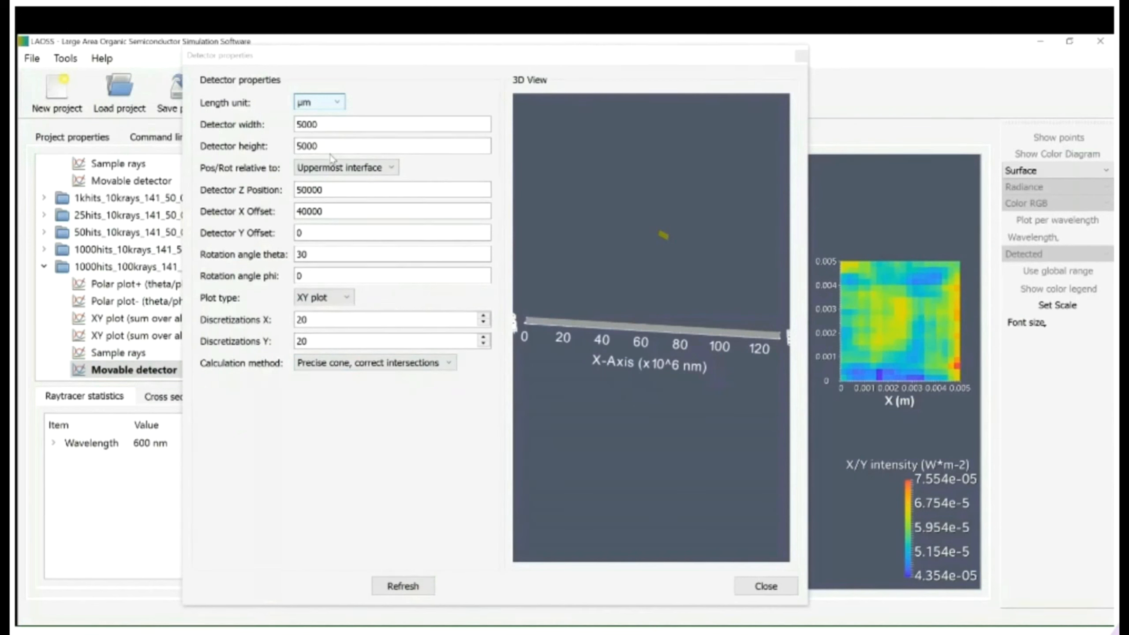
left_click(314, 254)
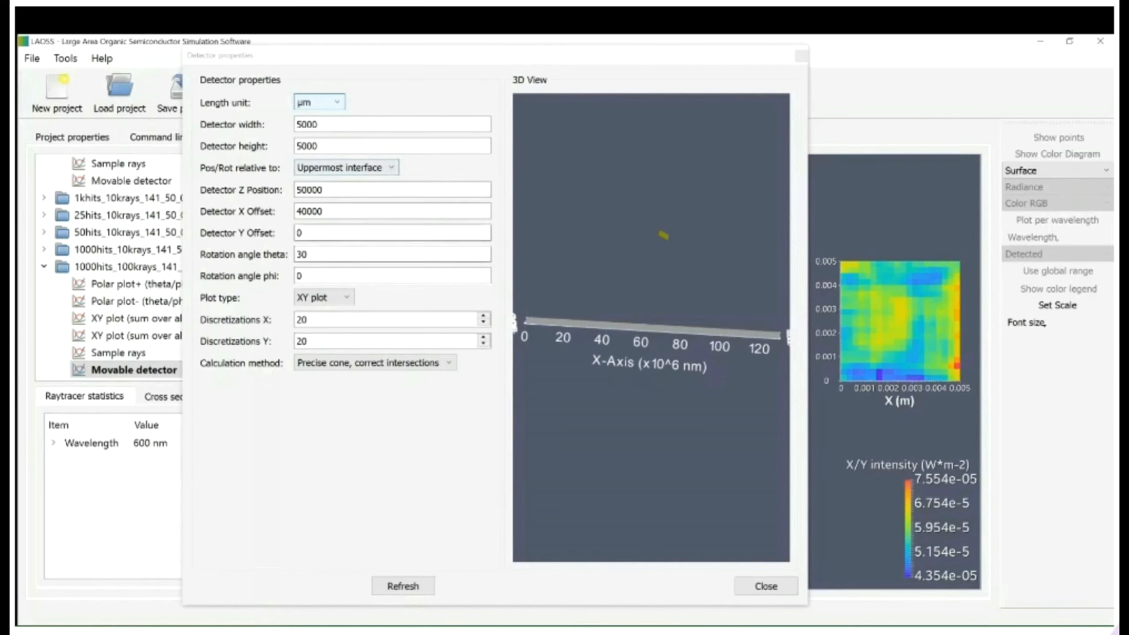